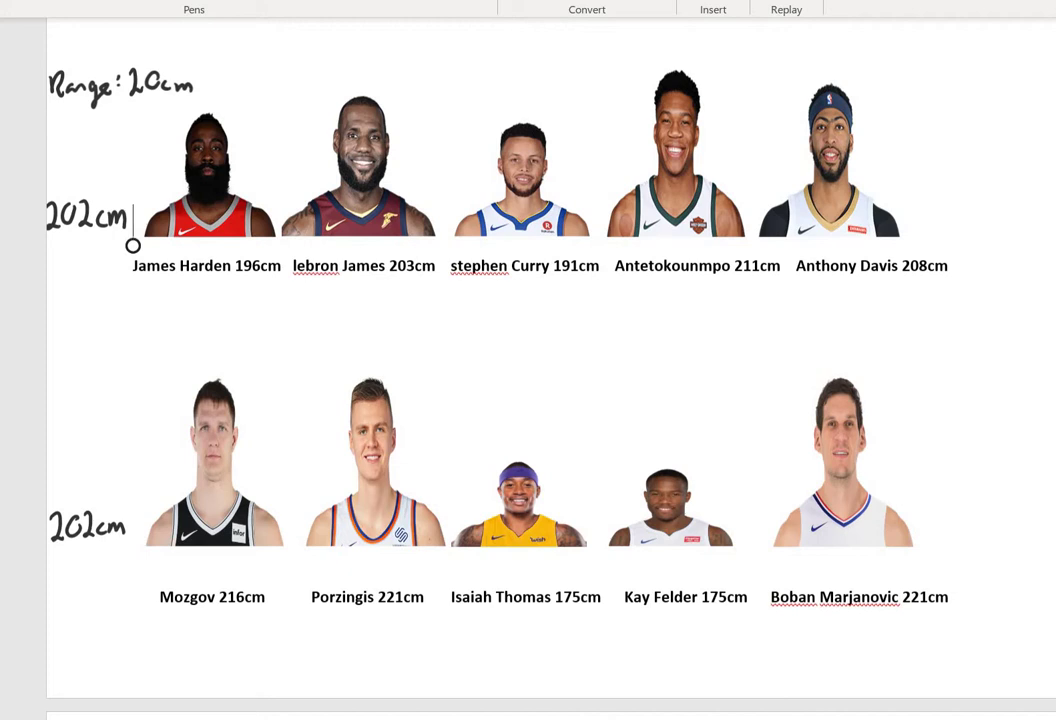
- Handwrite 'Range 46cm' in the left margin above the second row's 202cm note
mouse_move(47, 446)
mouse_down()
mouse_move(48, 470)
mouse_move(76, 463)
mouse_move(80, 478)
mouse_move(92, 462)
mouse_move(175, 462)
mouse_up()
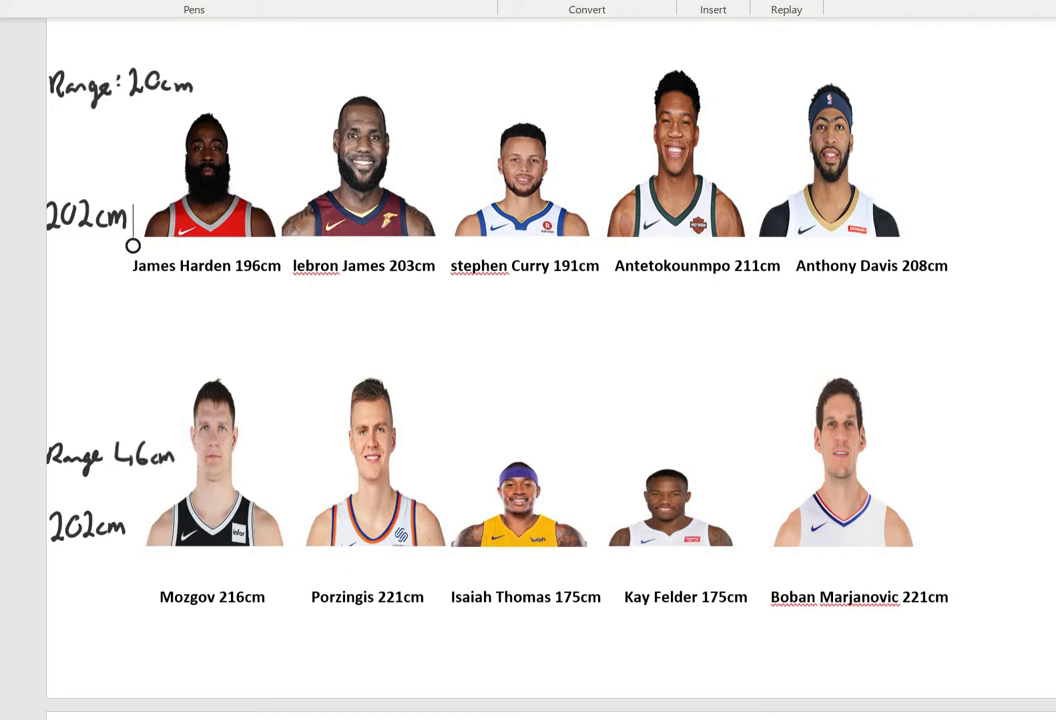
- On the next slide, pen '208cm' and '46cm' beneath it in the left margin
scroll(133, 245, down, 5)
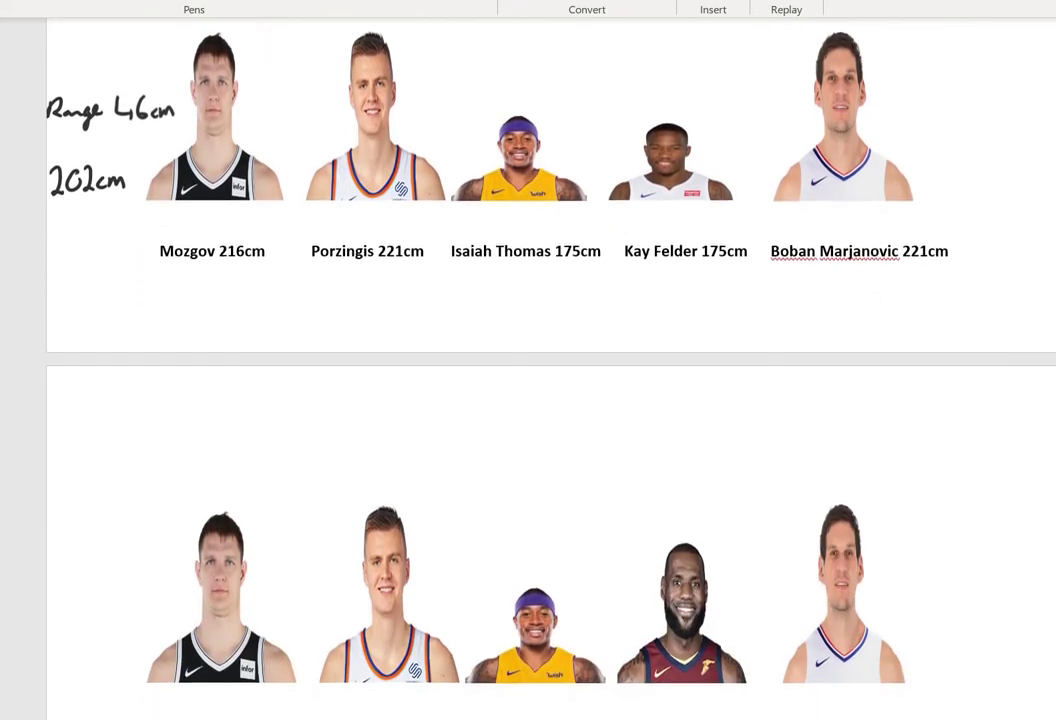
scroll(528, 360, down, 1)
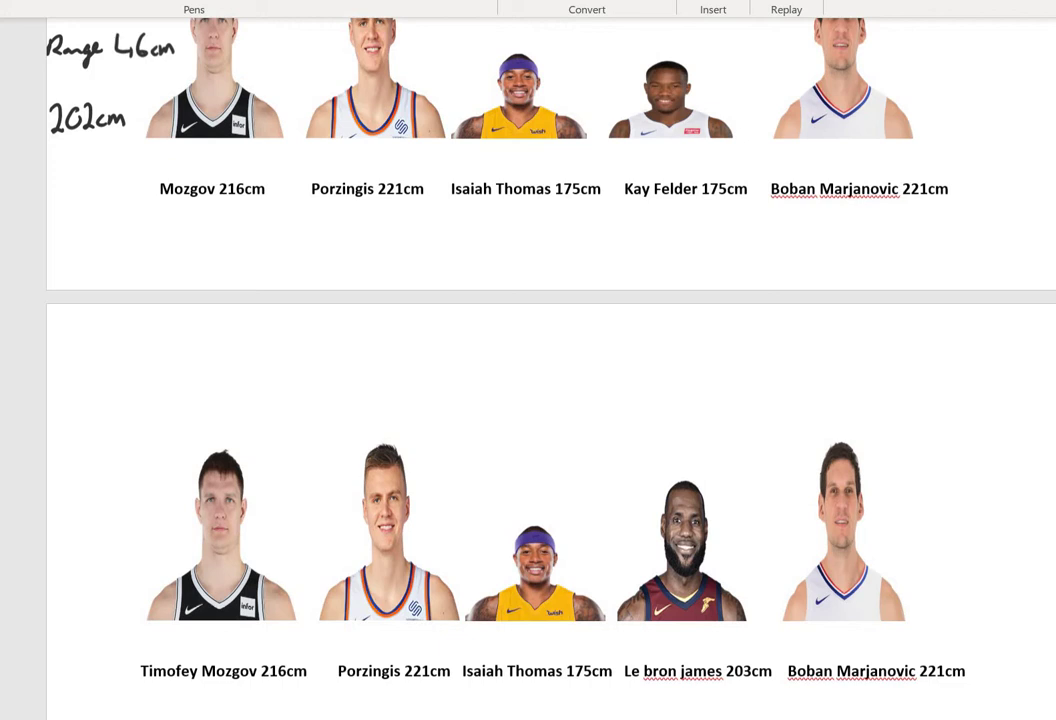
mouse_move(40, 459)
mouse_down()
mouse_move(48, 454)
mouse_move(54, 484)
mouse_move(63, 458)
mouse_move(77, 484)
mouse_move(95, 479)
mouse_up()
drag(97, 466, 126, 481)
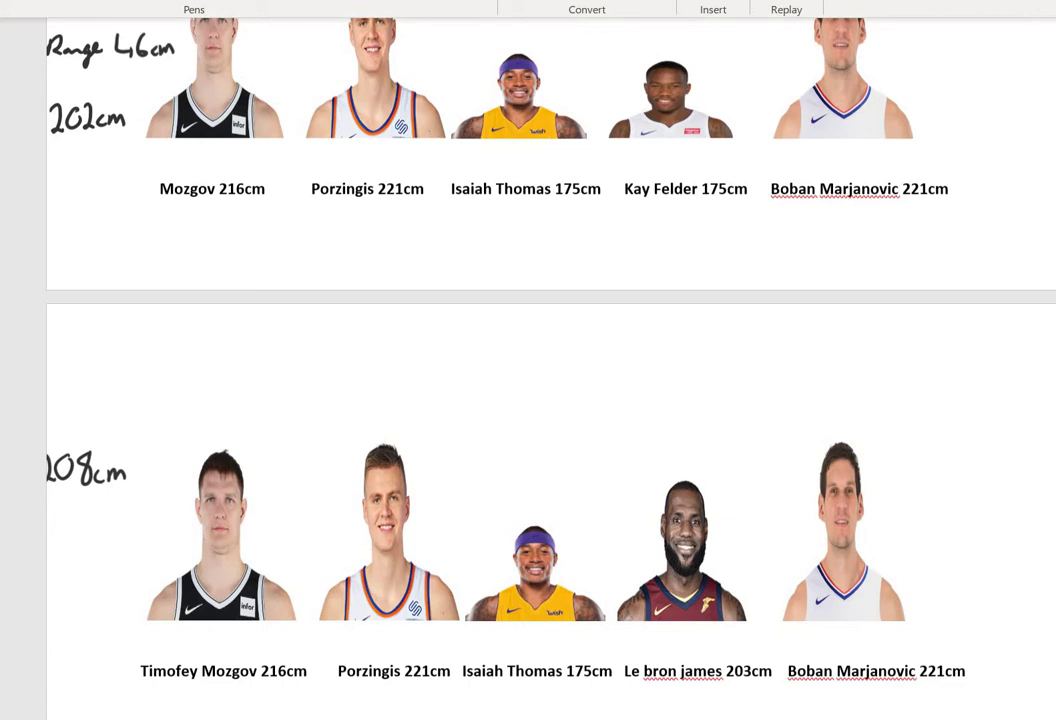
mouse_move(68, 518)
mouse_down()
mouse_move(75, 545)
mouse_move(90, 540)
mouse_up()
mouse_move(104, 530)
mouse_down()
mouse_move(100, 540)
mouse_move(132, 540)
mouse_up()
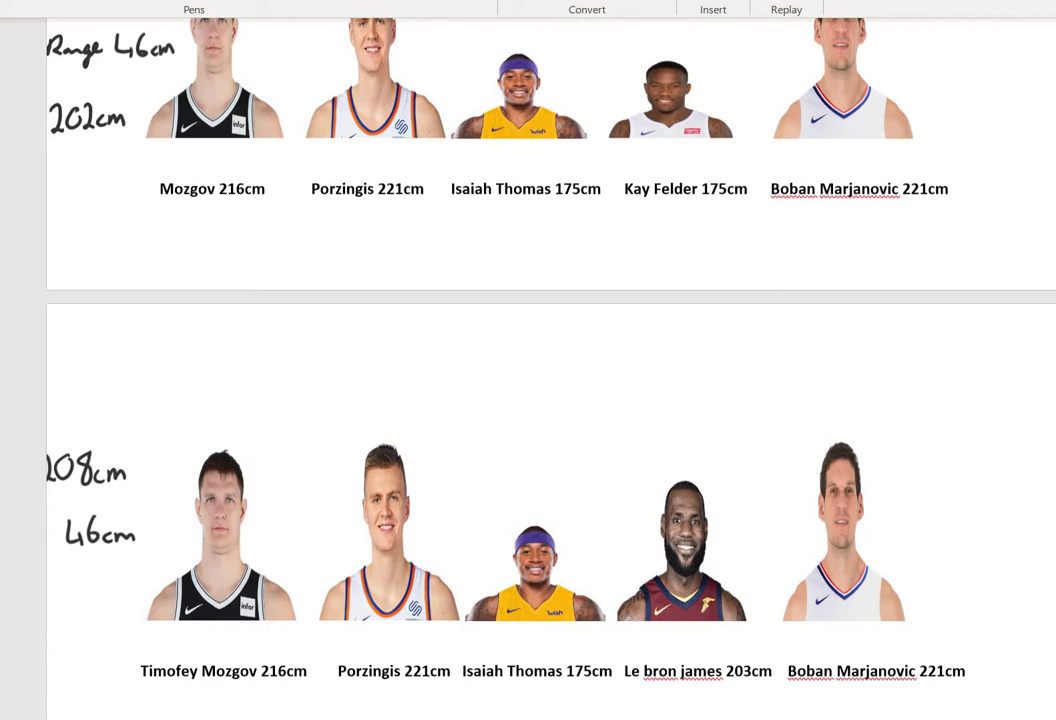
- Circle both 46cm ranges, mark Isaiah Thomas's head and draw an arrow between the rows
drag(110, 512, 104, 511)
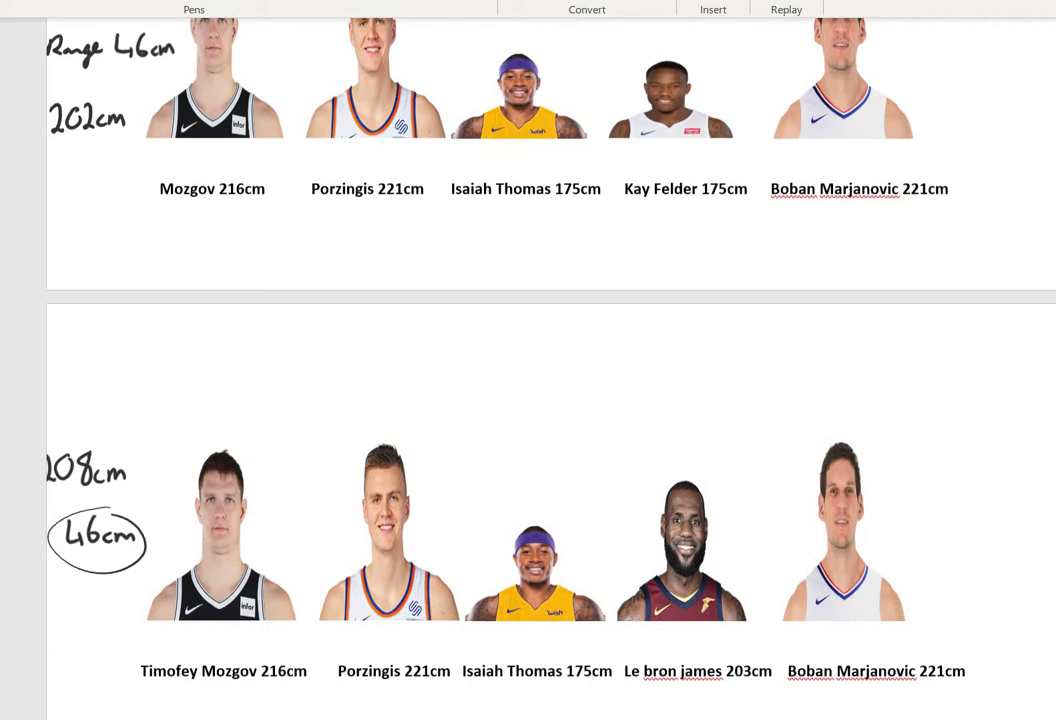
mouse_move(150, 26)
mouse_down()
mouse_move(178, 62)
mouse_move(112, 30)
mouse_up()
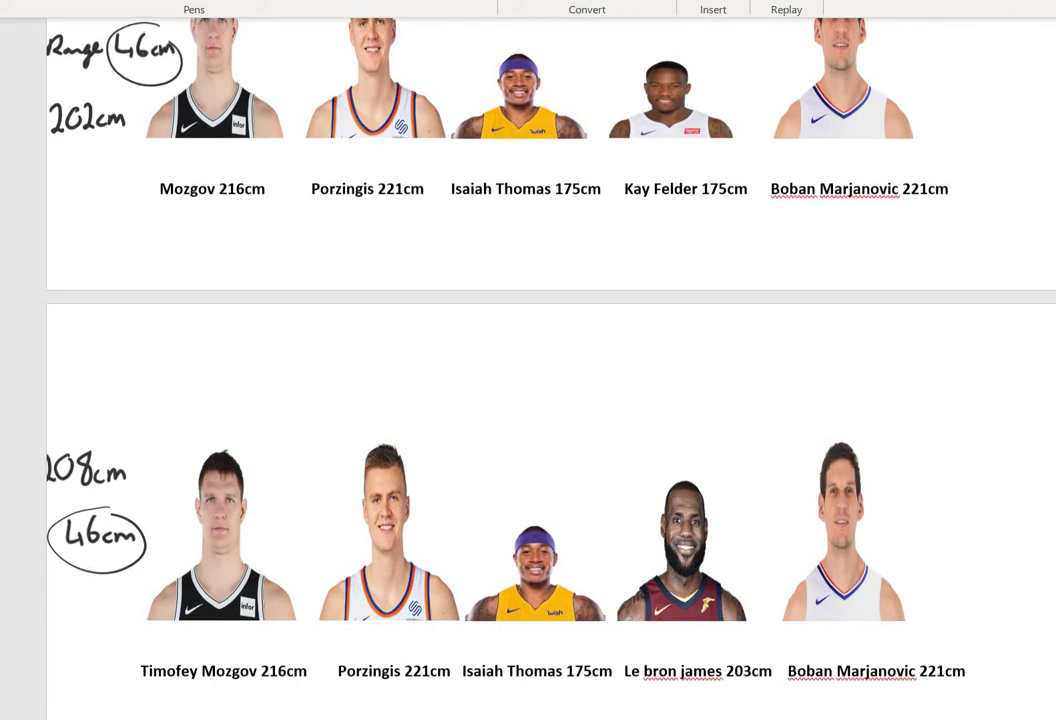
drag(519, 523, 556, 523)
mouse_move(249, 312)
mouse_down()
mouse_move(321, 225)
mouse_move(322, 256)
mouse_up()
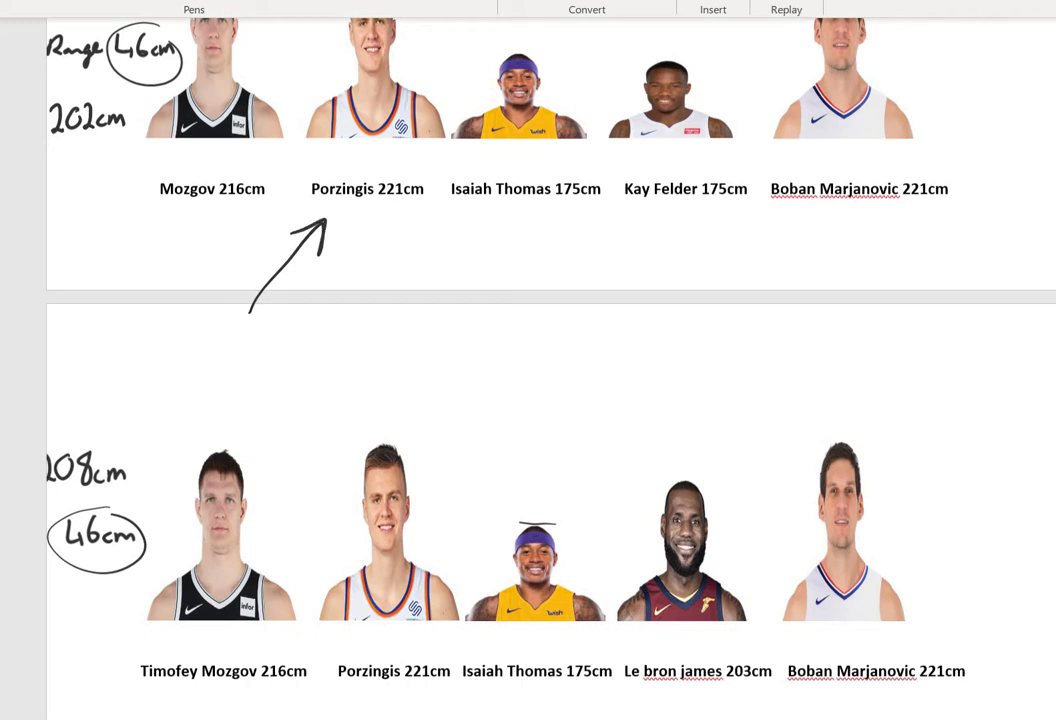
scroll(528, 360, up, 2)
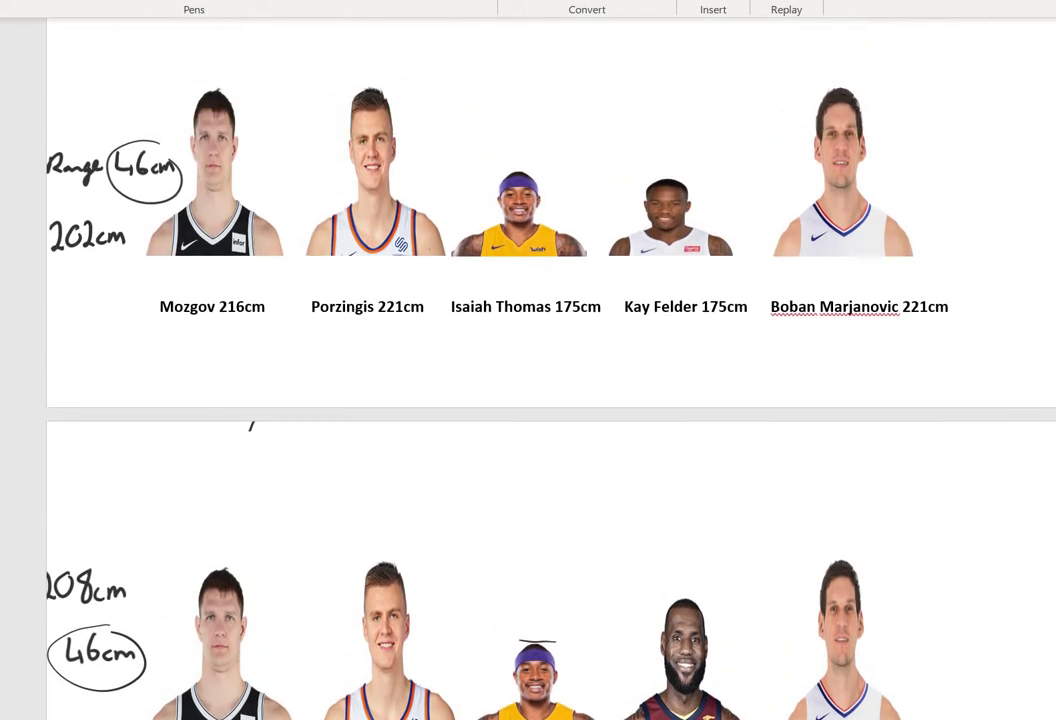
- Mark the tops of Isaiah Thomas's and Kay Felder's heads in ink
drag(500, 173, 530, 172)
drag(650, 182, 686, 181)
scroll(528, 360, down, 5)
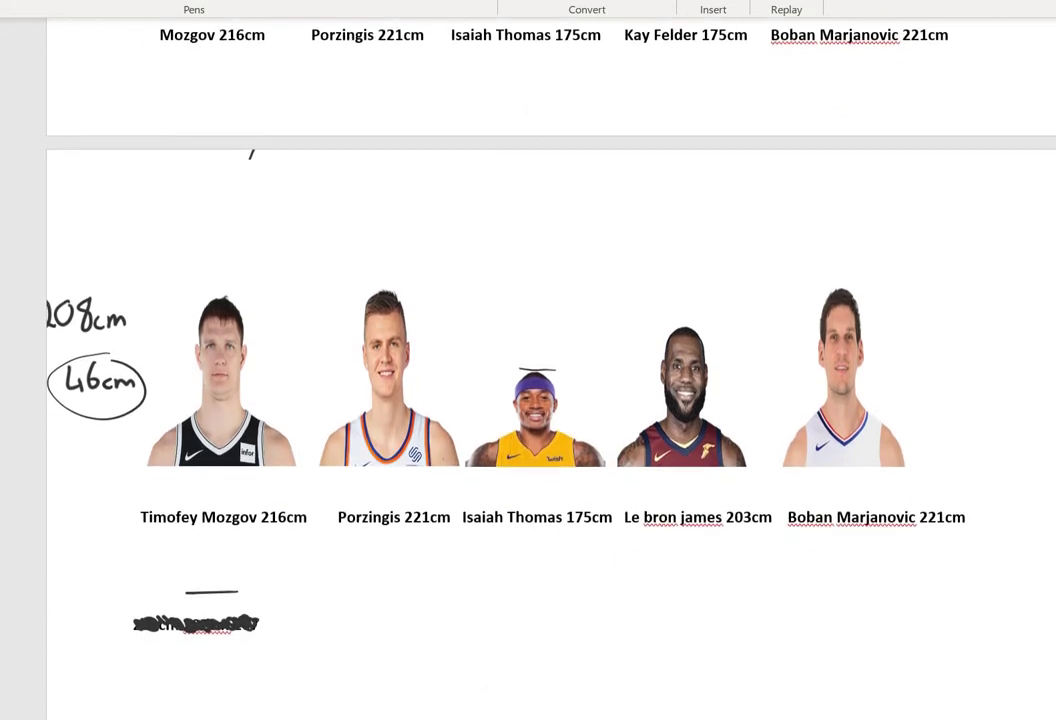
scroll(528, 360, up, 3)
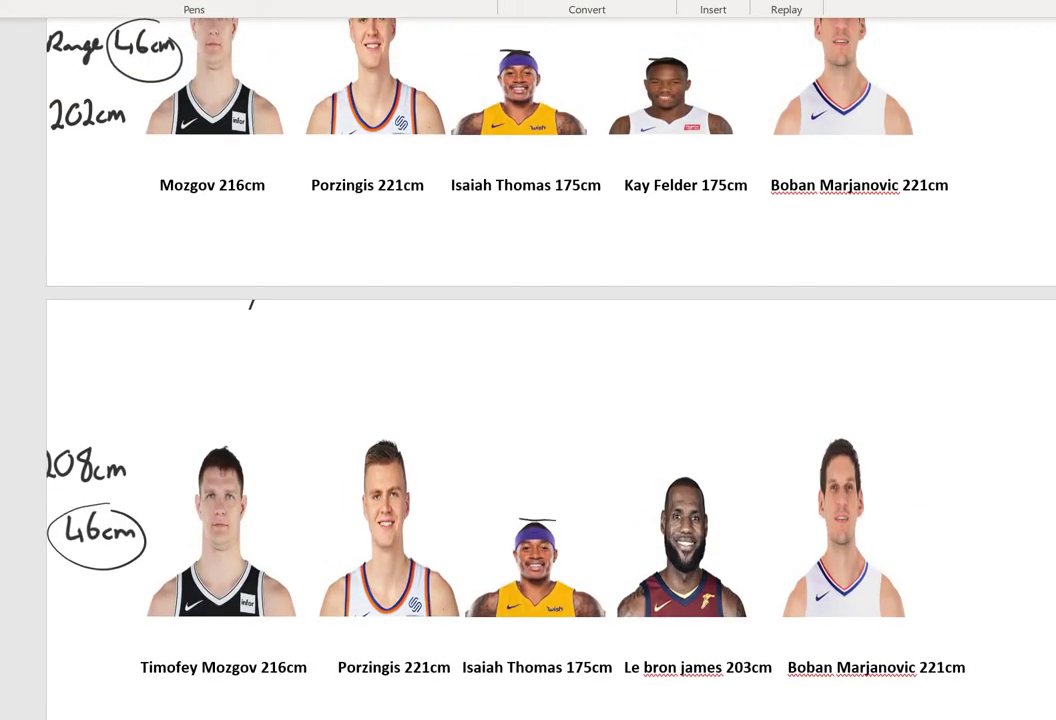
scroll(528, 360, down, 3)
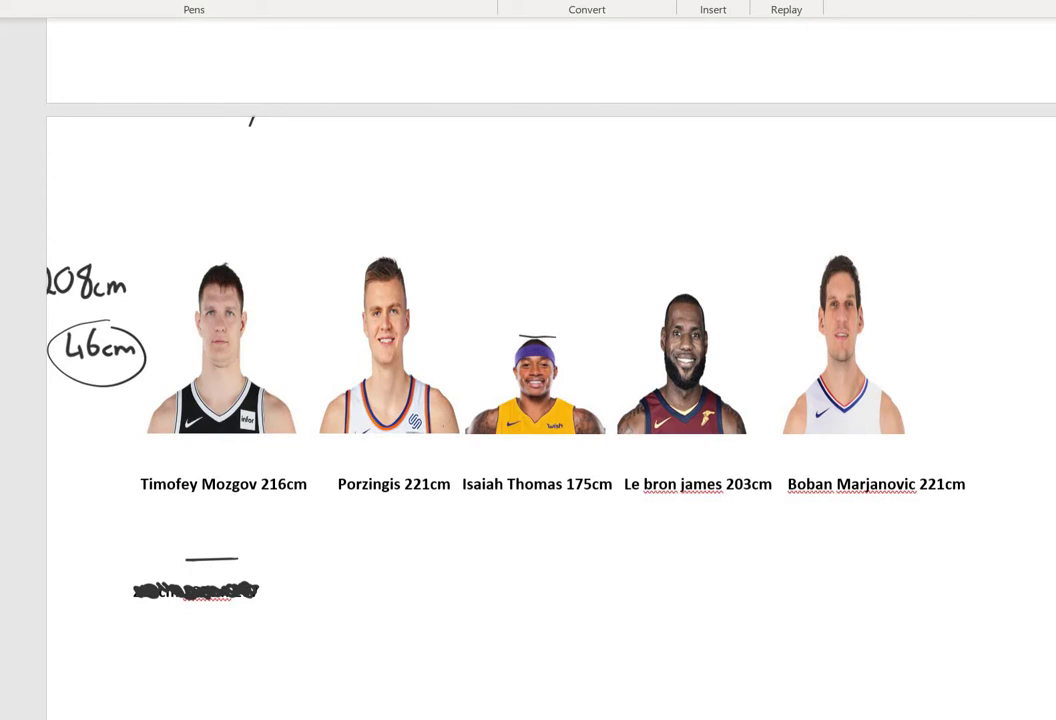
scroll(528, 360, up, 5)
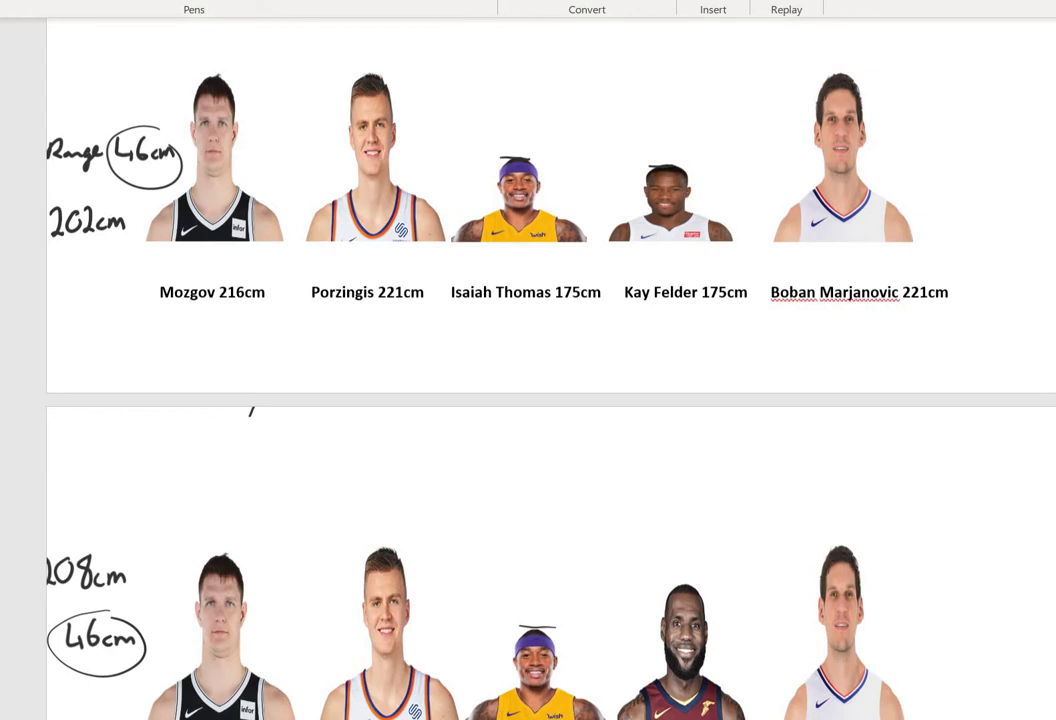
- Handwrite '175 175' below the Mozgov label as the start of the sorted list
scroll(528, 360, down, 2)
scroll(528, 360, up, 2)
scroll(528, 360, down, 1)
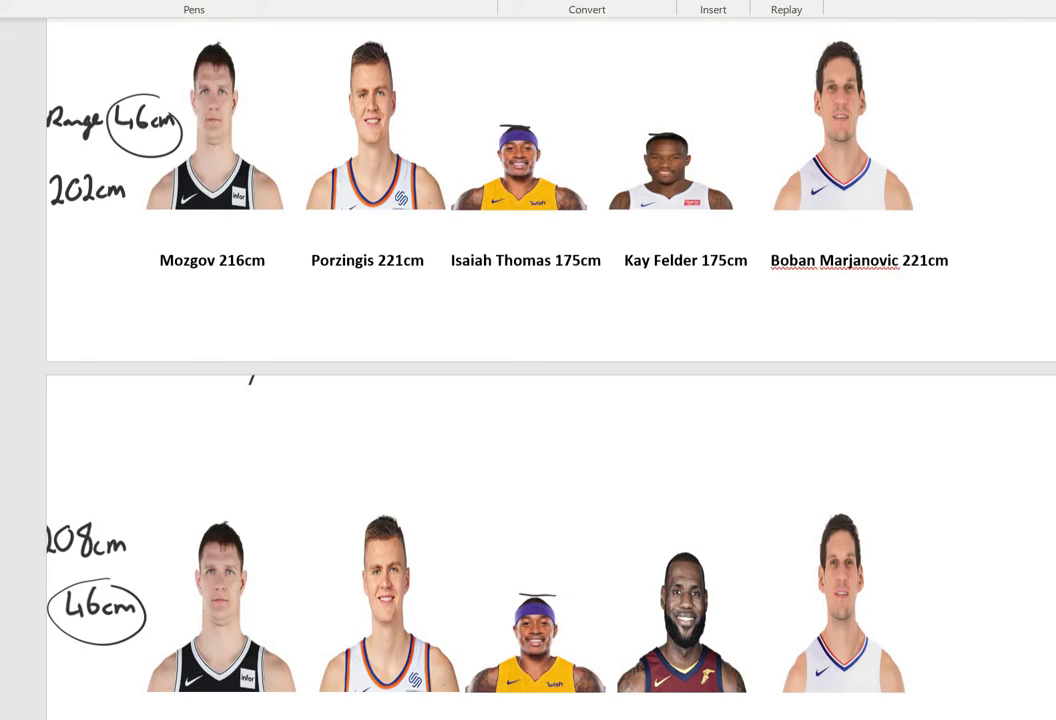
mouse_move(171, 304)
mouse_down()
mouse_move(213, 305)
mouse_move(200, 326)
mouse_move(254, 318)
mouse_move(286, 322)
mouse_up()
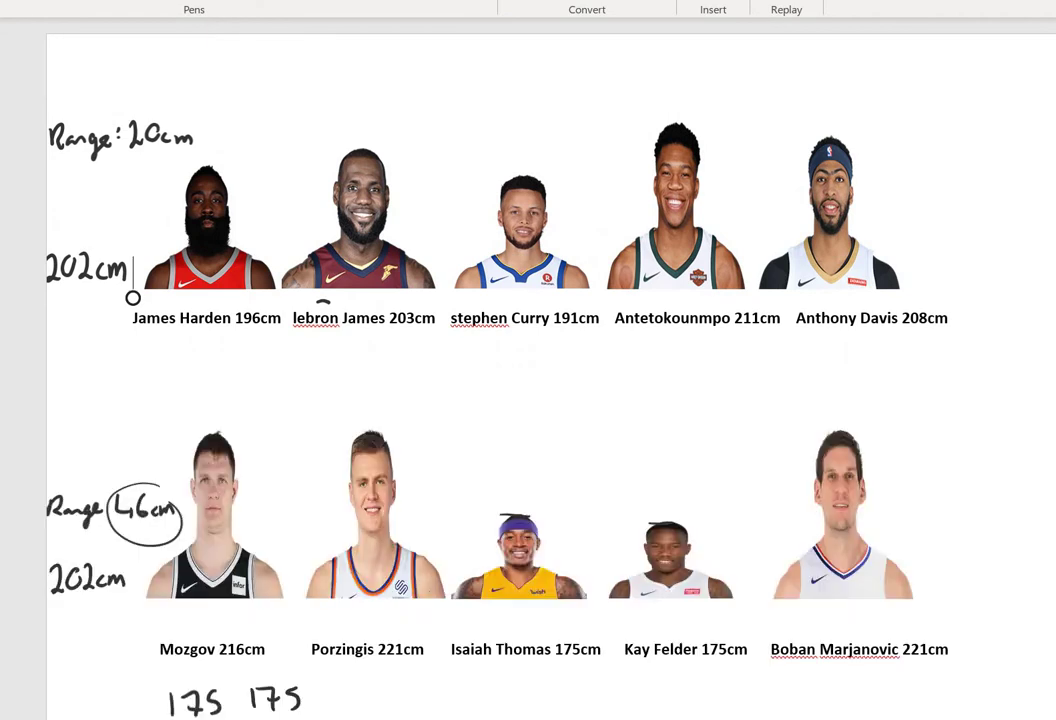
scroll(528, 360, down, 5)
- Cross out Thomas, Felder and Mozgov and add 216, 221, 221 to the sorted list
scroll(528, 360, down, 2)
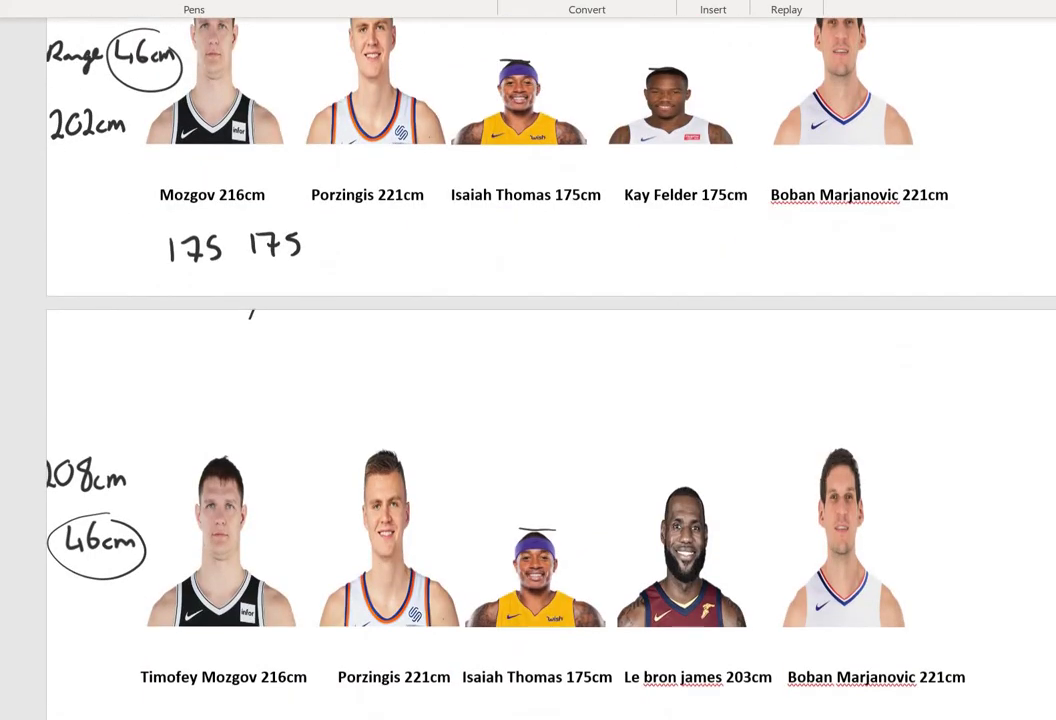
drag(544, 178, 525, 207)
drag(687, 177, 658, 215)
mouse_move(342, 236)
mouse_down()
mouse_move(364, 258)
mouse_move(380, 248)
mouse_up()
drag(198, 184, 187, 211)
mouse_move(444, 240)
mouse_down()
mouse_move(480, 230)
mouse_move(476, 262)
mouse_move(516, 258)
mouse_up()
mouse_move(587, 240)
mouse_down()
mouse_move(608, 262)
mouse_move(640, 240)
mouse_move(650, 262)
mouse_up()
drag(658, 230, 658, 258)
- Strike off the two highest and two lowest values and circle 216 as the median
drag(660, 207, 607, 272)
drag(503, 225, 466, 268)
drag(190, 228, 172, 265)
drag(283, 225, 254, 265)
mouse_move(395, 212)
mouse_down()
mouse_move(363, 292)
mouse_move(400, 222)
mouse_up()
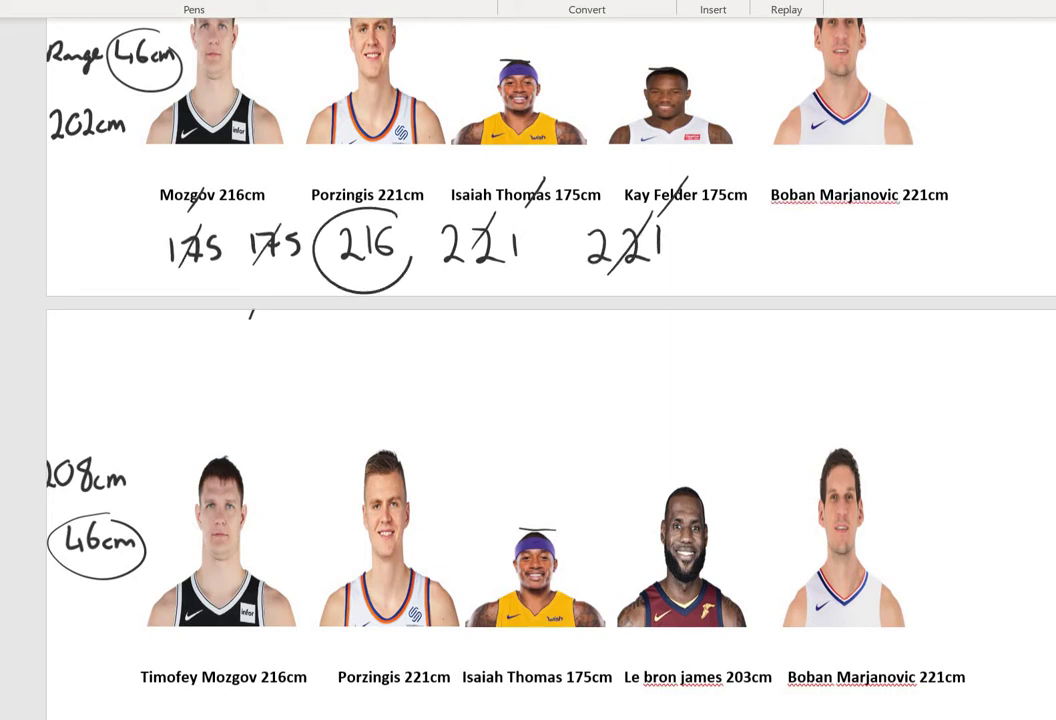
- Draw vertical dividers around the 175 175 and 221 221 halves of the list
drag(305, 205, 304, 295)
drag(151, 196, 150, 295)
drag(429, 212, 425, 295)
drag(699, 222, 685, 338)
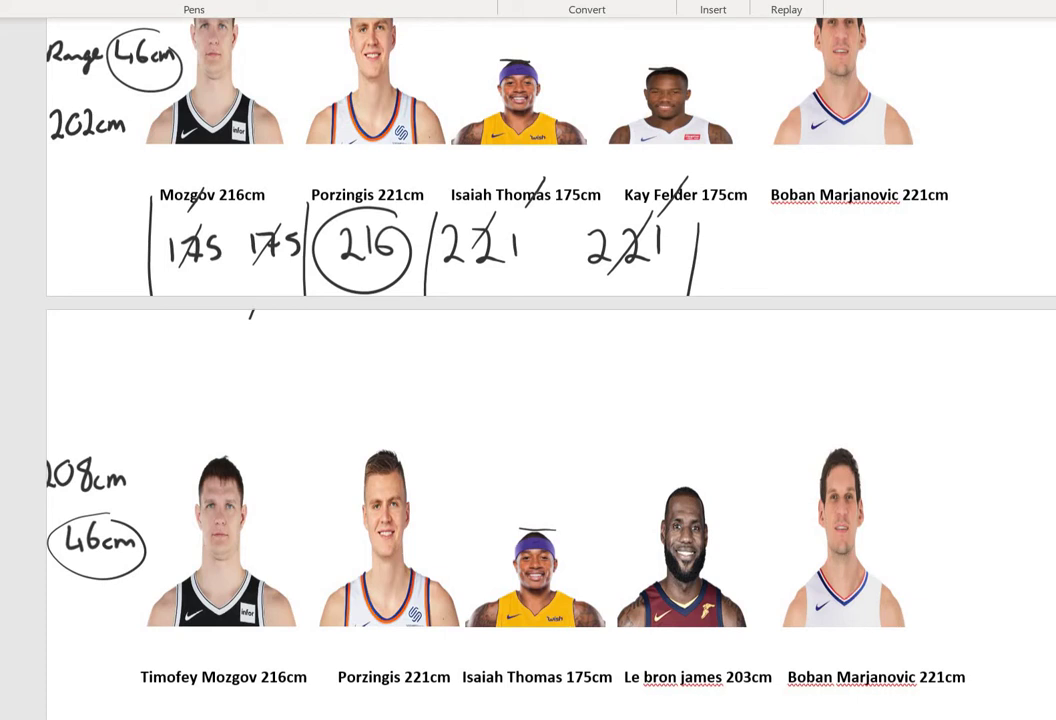
click(234, 255)
- Write 175 as the lower half's midpoint and label 'Q1 175' above Mozgov
drag(203, 288, 202, 310)
mouse_move(211, 290)
mouse_down()
mouse_move(220, 311)
mouse_move(236, 310)
mouse_up()
mouse_move(210, 163)
mouse_down()
mouse_move(198, 178)
mouse_move(210, 165)
mouse_move(212, 180)
mouse_up()
mouse_move(215, 162)
mouse_down()
mouse_move(215, 180)
mouse_move(268, 180)
mouse_up()
drag(270, 164, 281, 164)
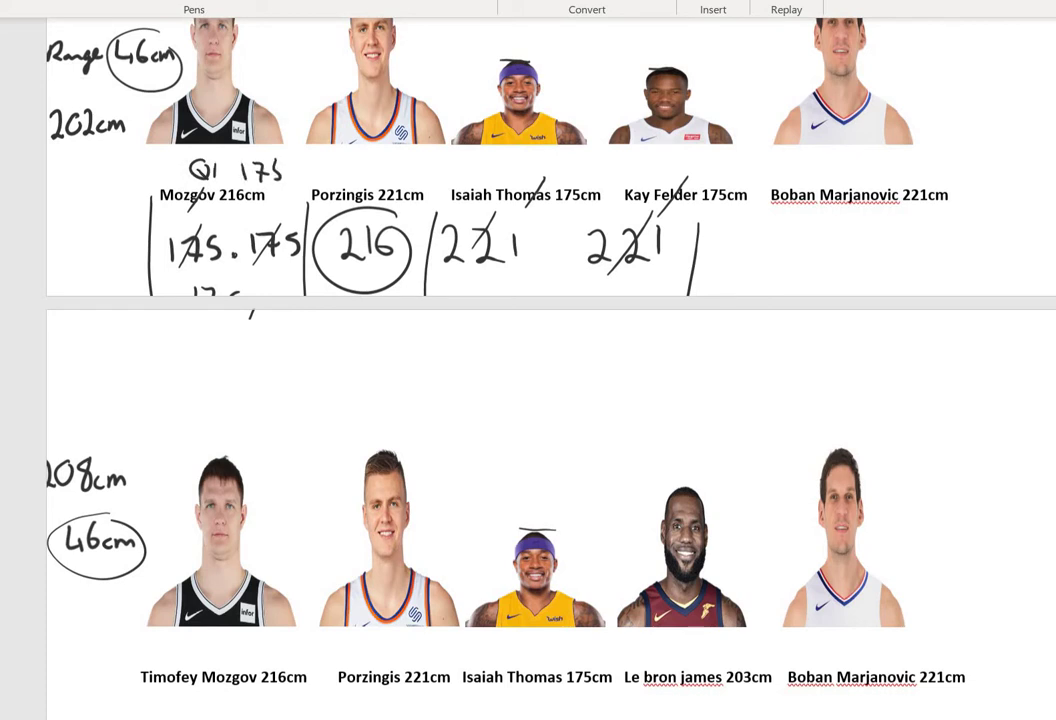
- Write the upper quartile 221 above Isaiah Thomas and 'IQR 46' under Boban Marjanovic
drag(531, 162, 562, 176)
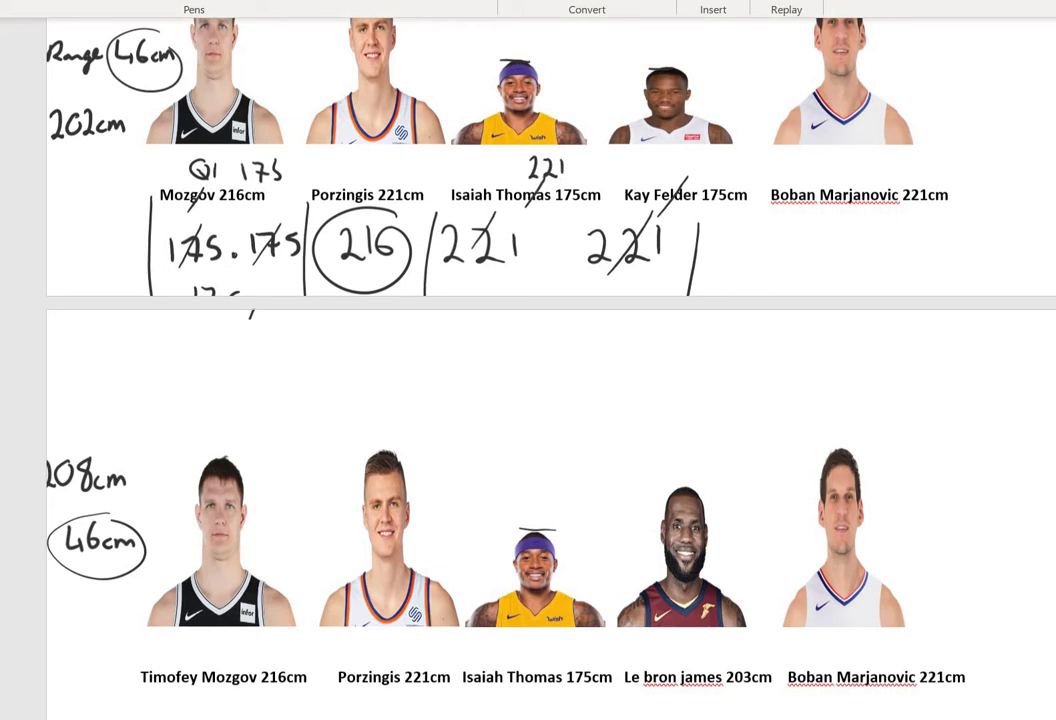
mouse_move(793, 235)
mouse_down()
mouse_move(794, 253)
mouse_move(814, 237)
mouse_move(831, 256)
mouse_move(886, 252)
mouse_move(899, 262)
mouse_up()
drag(919, 230, 910, 250)
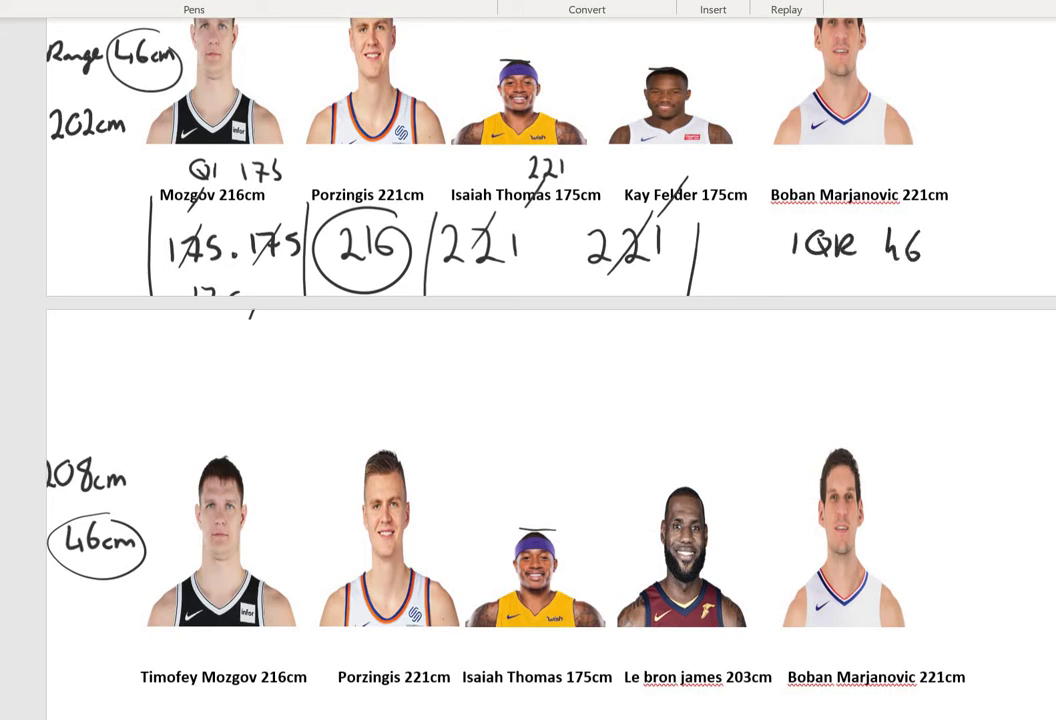
- On the lower slide, pen '175' under the Porzingis and Thomas labels and slash through Thomas
scroll(550, 400, down, 5)
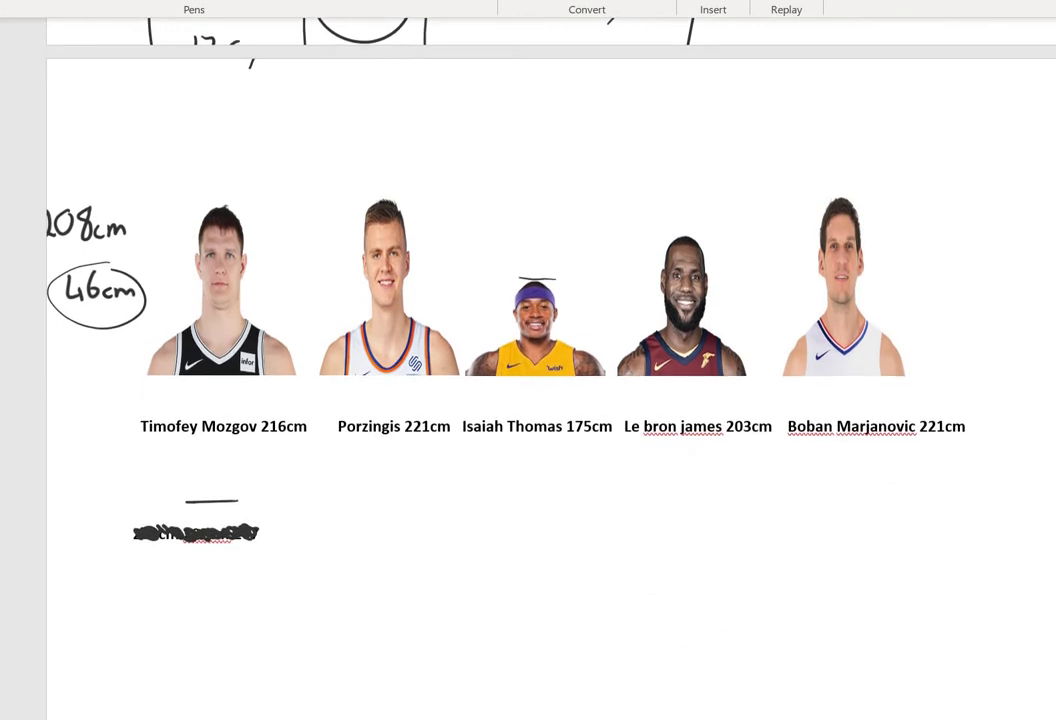
drag(318, 469, 321, 490)
mouse_move(330, 468)
mouse_down()
mouse_move(344, 467)
mouse_move(337, 491)
mouse_move(358, 478)
mouse_move(348, 489)
mouse_up()
drag(527, 410, 494, 442)
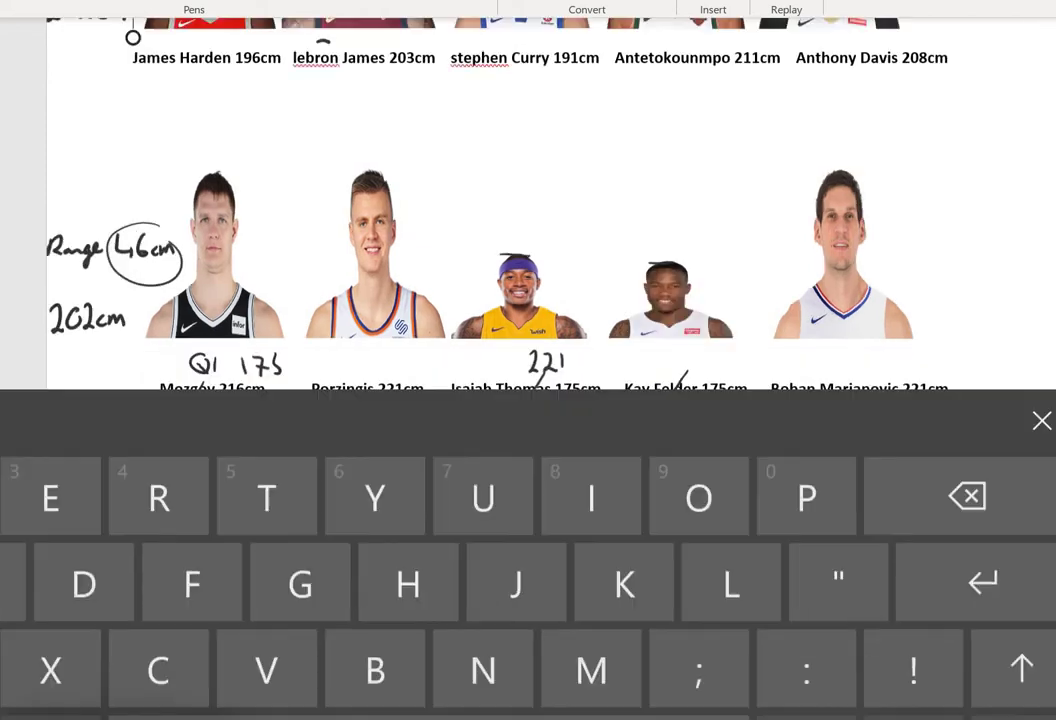
scroll(500, 200, up, 5)
text(U)
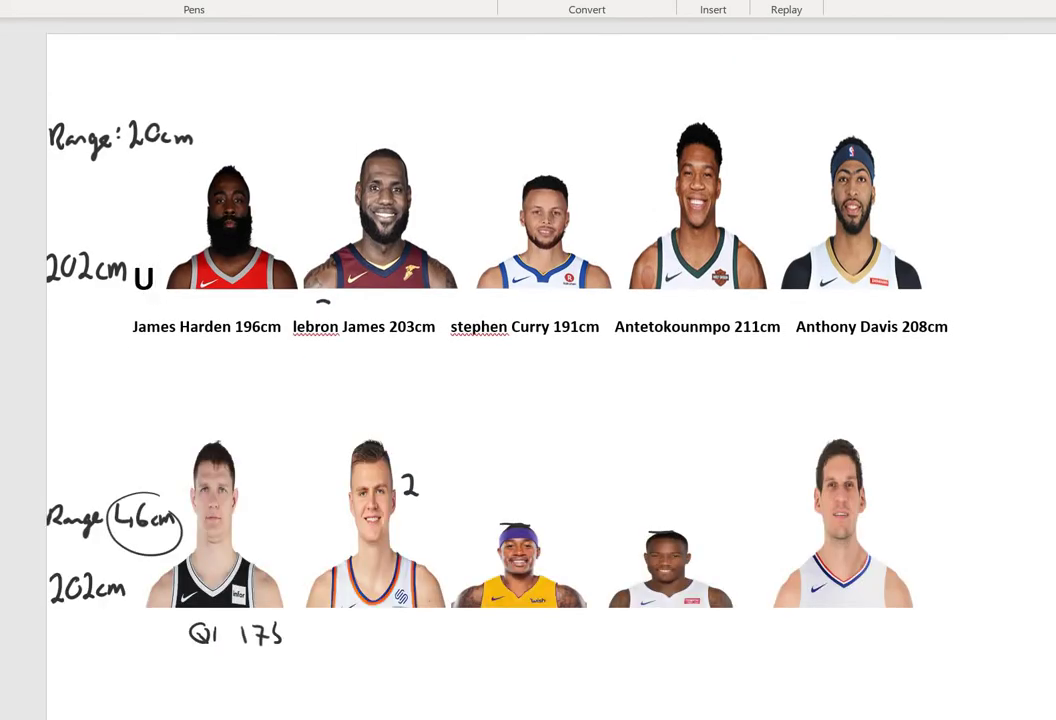
scroll(528, 360, down, 5)
scroll(528, 360, down, 5)
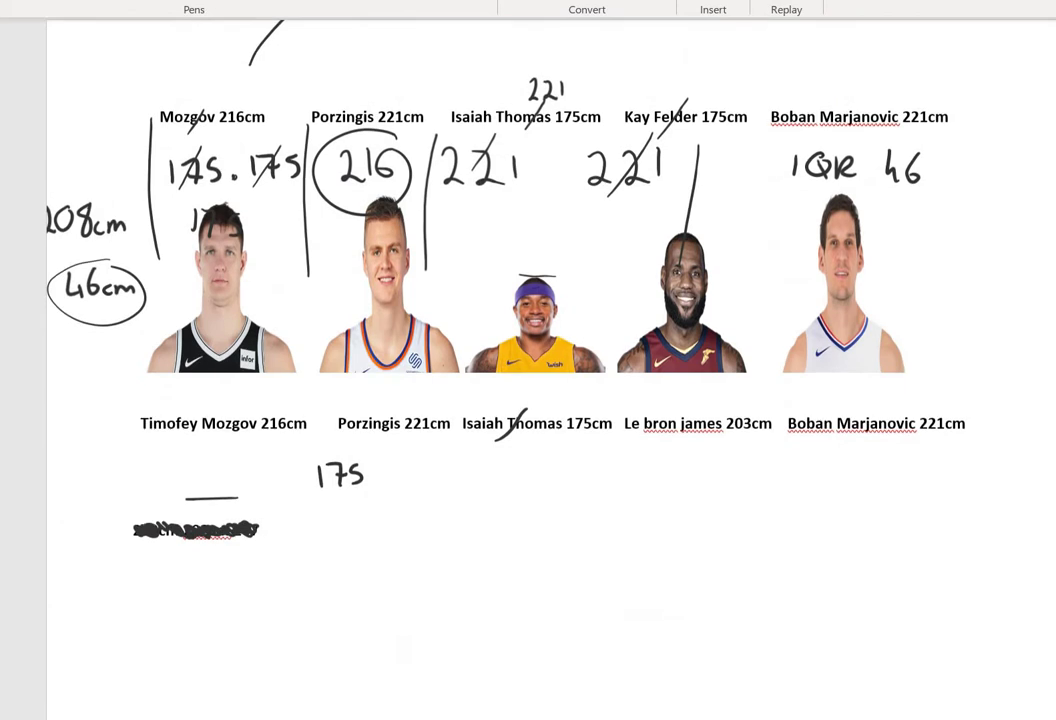
- Extend the bottom group's sorted list with 203, 216, 221, 221, ticking off LeBron and Mozgov
mouse_move(412, 465)
mouse_down()
mouse_move(430, 481)
mouse_move(438, 465)
mouse_move(450, 481)
mouse_up()
drag(694, 397, 677, 424)
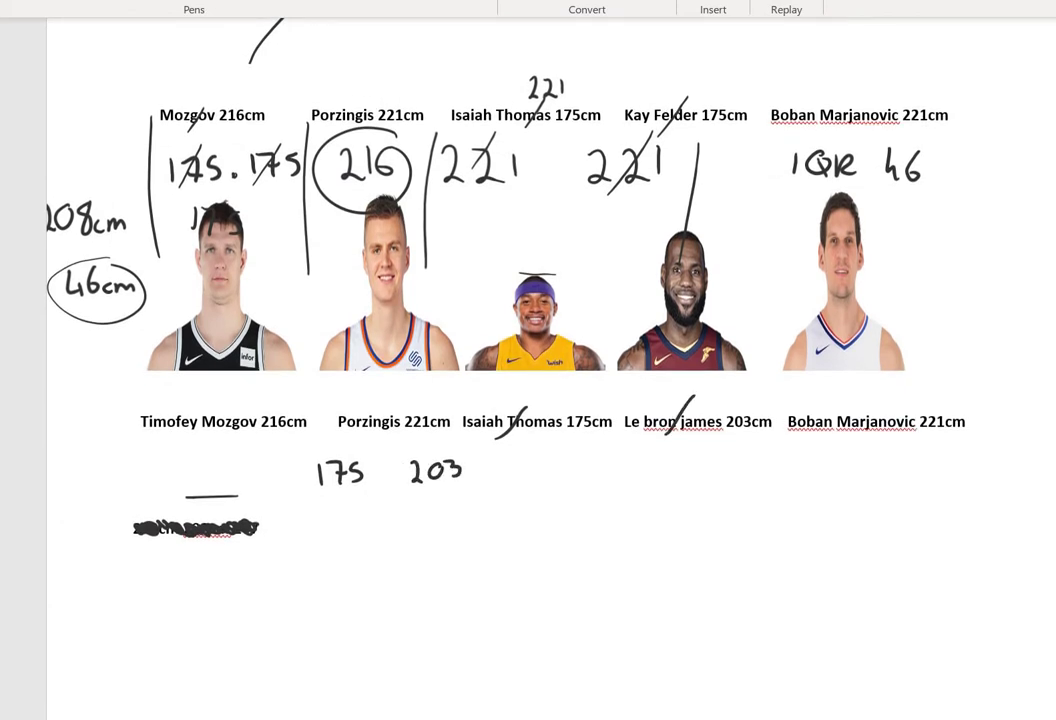
drag(516, 466, 540, 481)
mouse_move(559, 459)
mouse_down()
mouse_move(550, 478)
mouse_move(553, 469)
mouse_up()
drag(272, 404, 256, 430)
drag(606, 465, 638, 481)
mouse_move(650, 460)
mouse_down()
mouse_move(705, 467)
mouse_move(743, 485)
mouse_up()
- Cross off 175, 203 and both 221s in pairs, note quartiles 189 and 221, and start an IQR label
drag(368, 447, 342, 486)
drag(743, 455, 700, 489)
drag(449, 442, 437, 482)
mouse_move(648, 452)
mouse_down()
mouse_move(598, 485)
mouse_move(518, 462)
mouse_up()
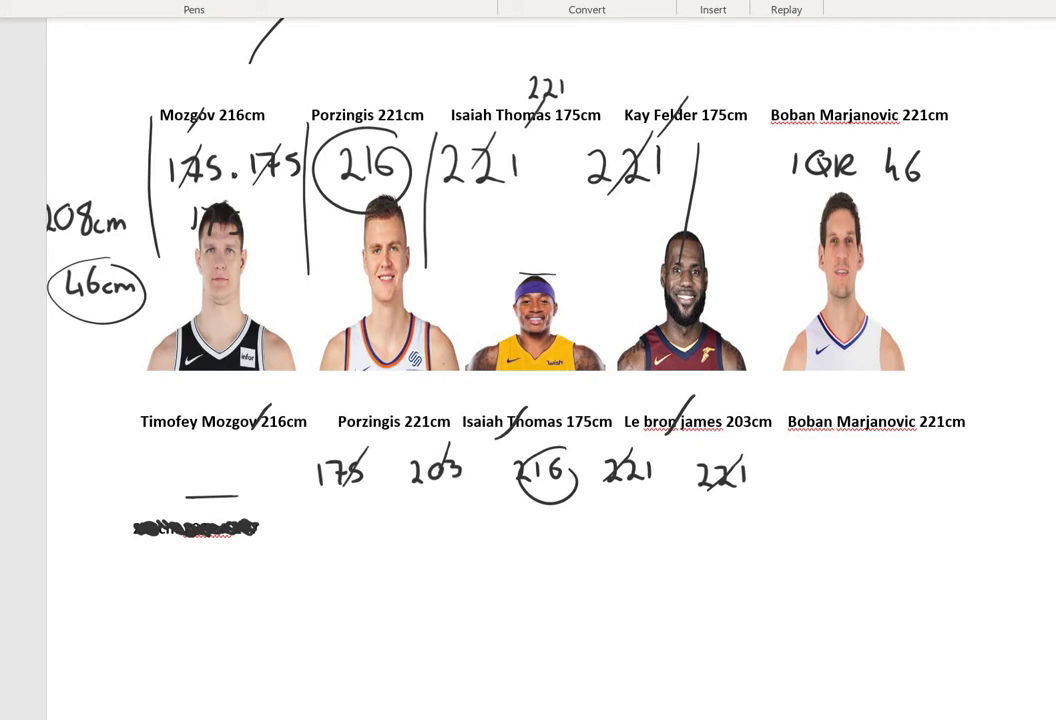
mouse_move(372, 505)
mouse_down()
mouse_move(372, 531)
mouse_move(385, 506)
mouse_move(400, 531)
mouse_move(418, 497)
mouse_up()
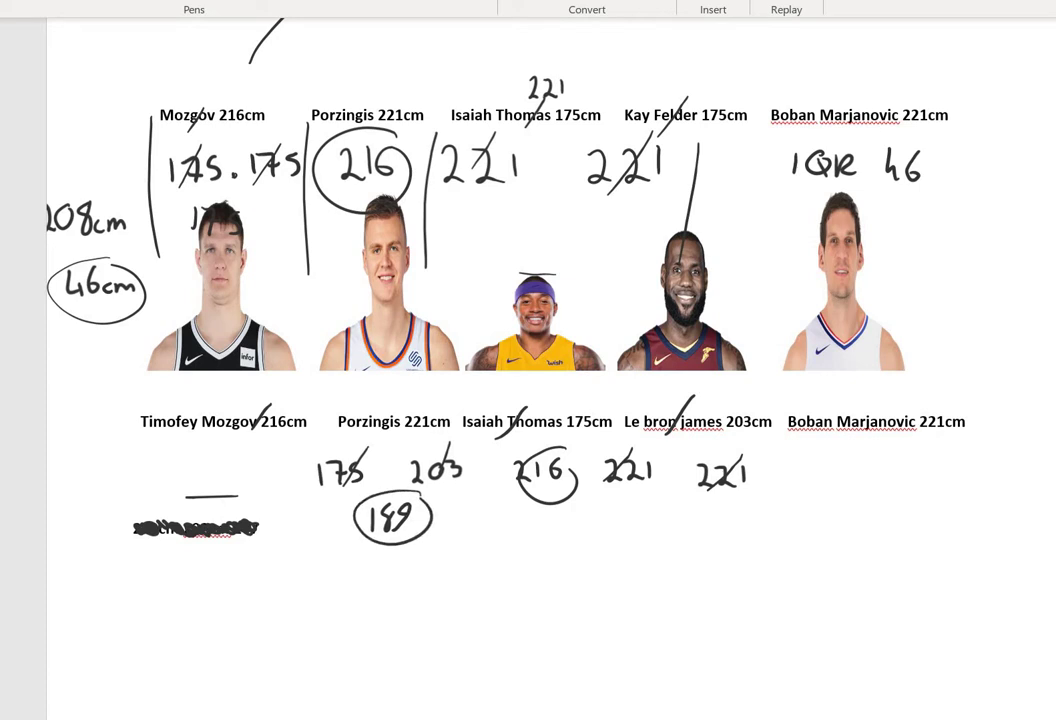
mouse_move(622, 516)
mouse_down()
mouse_move(634, 534)
mouse_move(656, 535)
mouse_move(640, 502)
mouse_up()
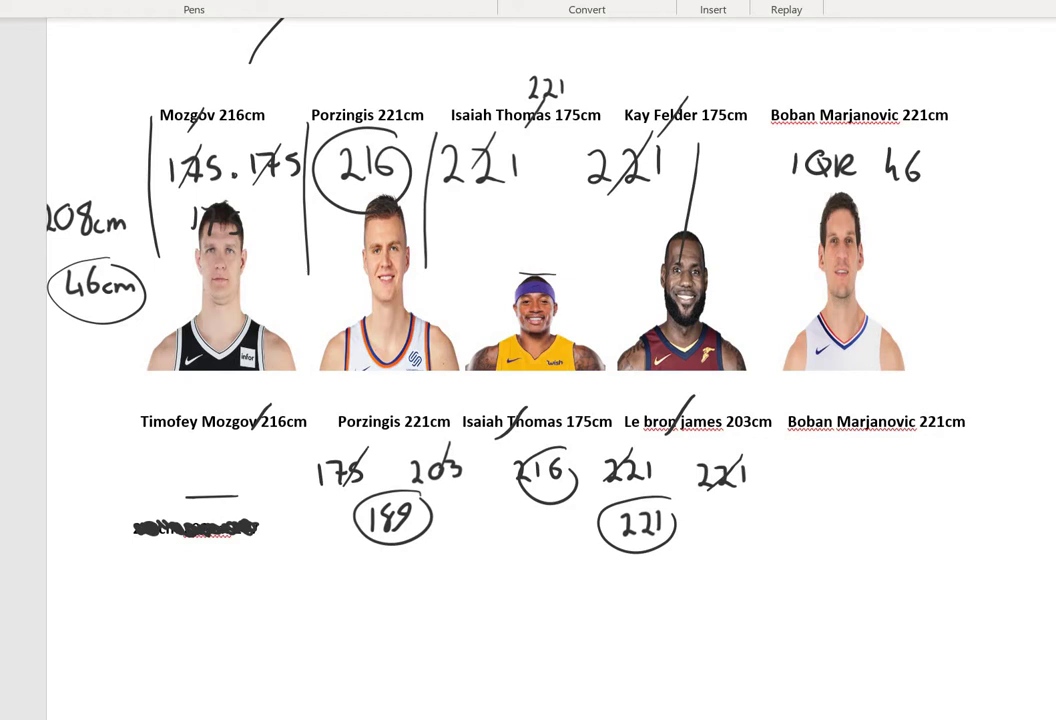
mouse_move(186, 568)
mouse_down()
mouse_move(224, 590)
mouse_move(222, 570)
mouse_move(254, 589)
mouse_up()
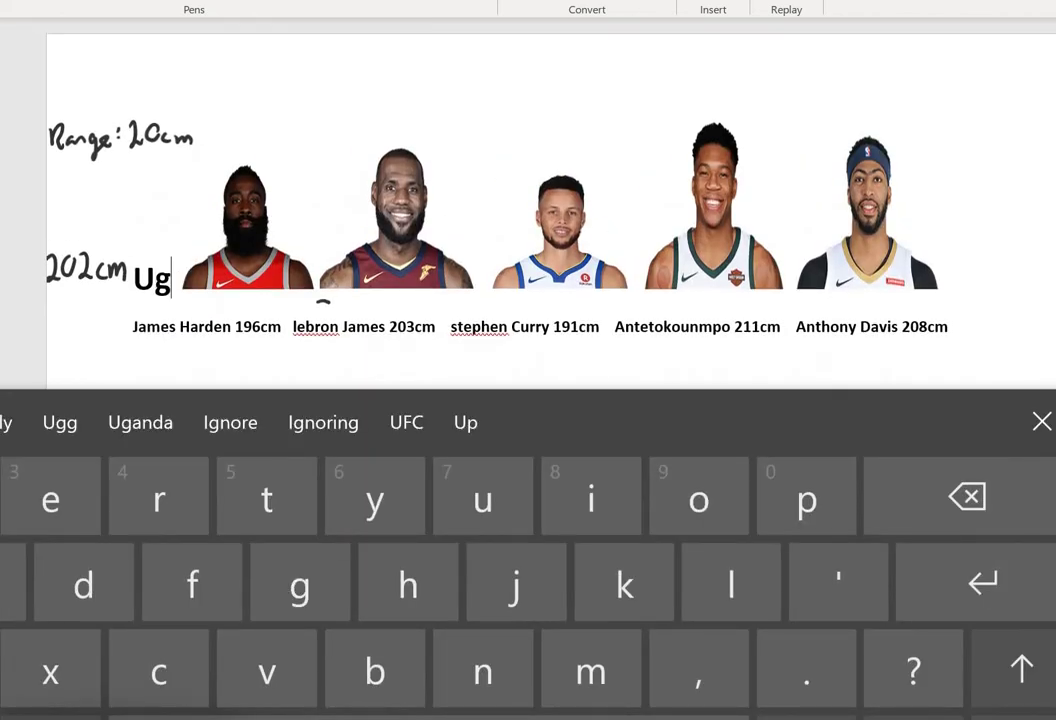
- Complete the bottom group's IQR as 32 and draw a box around it
scroll(528, 360, down, 15)
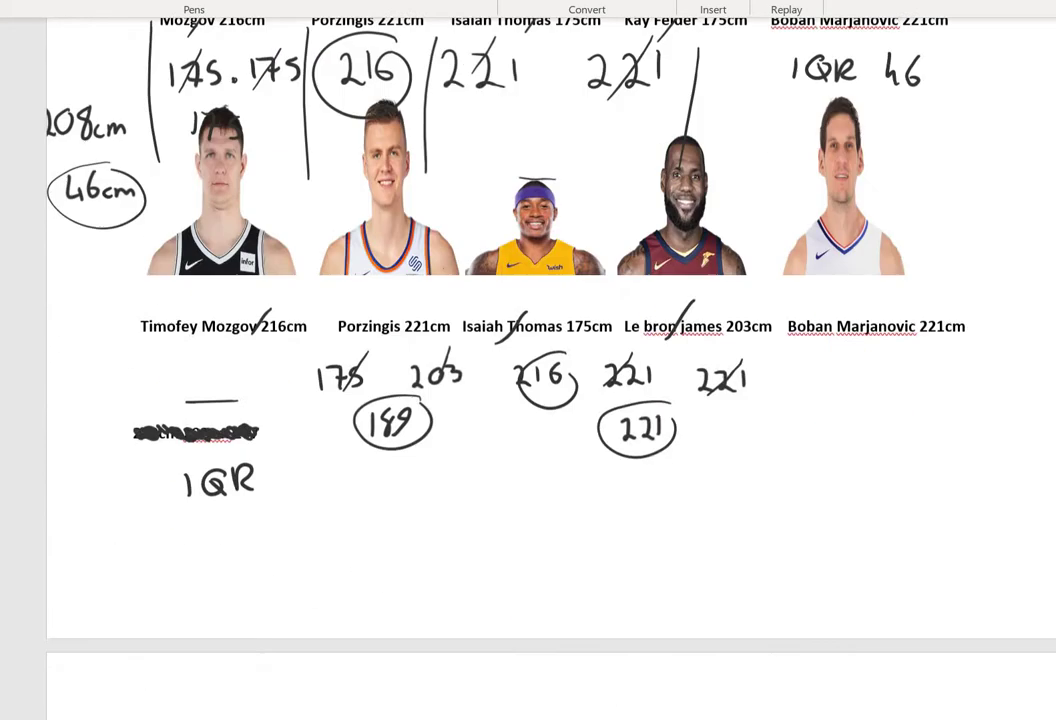
scroll(528, 360, up, 5)
mouse_move(285, 290)
mouse_down()
mouse_move(286, 314)
mouse_move(320, 313)
mouse_up()
drag(160, 272, 352, 365)
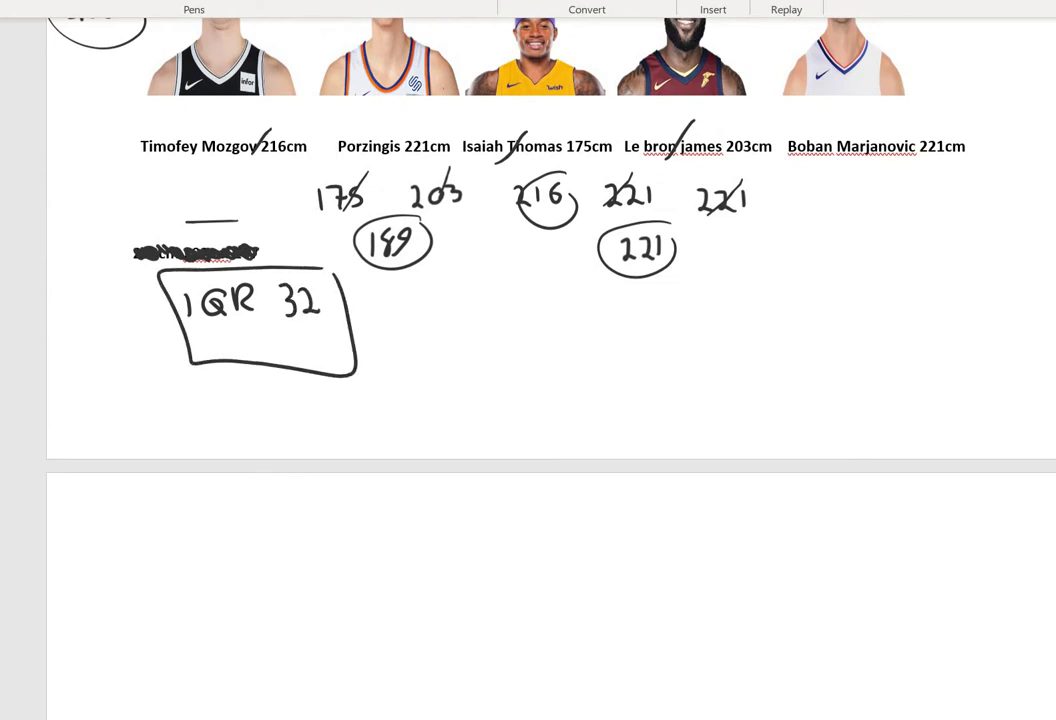
- Draw long ink brackets beneath the top row and second row of player photos
scroll(528, 360, up, 5)
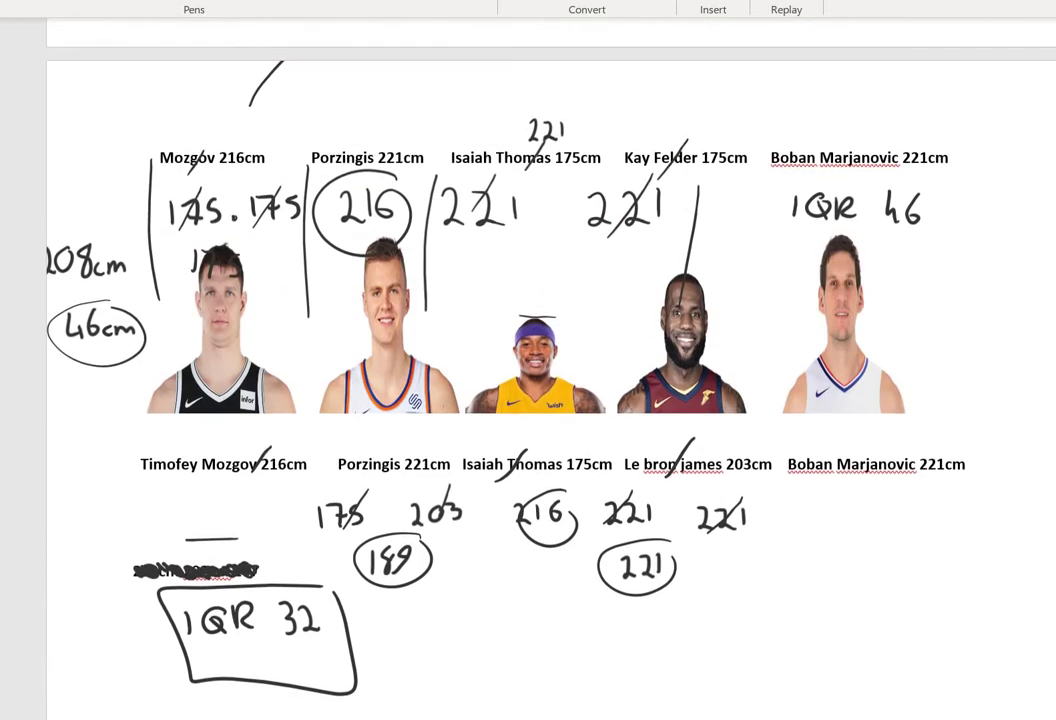
scroll(528, 360, down, 3)
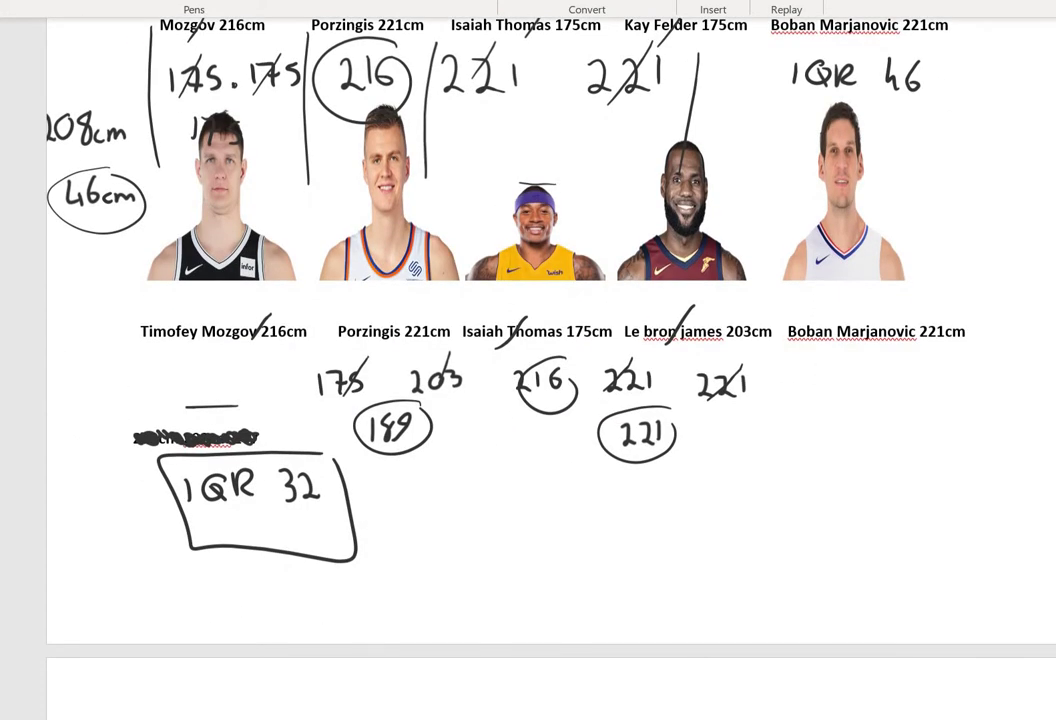
scroll(528, 360, up, 6)
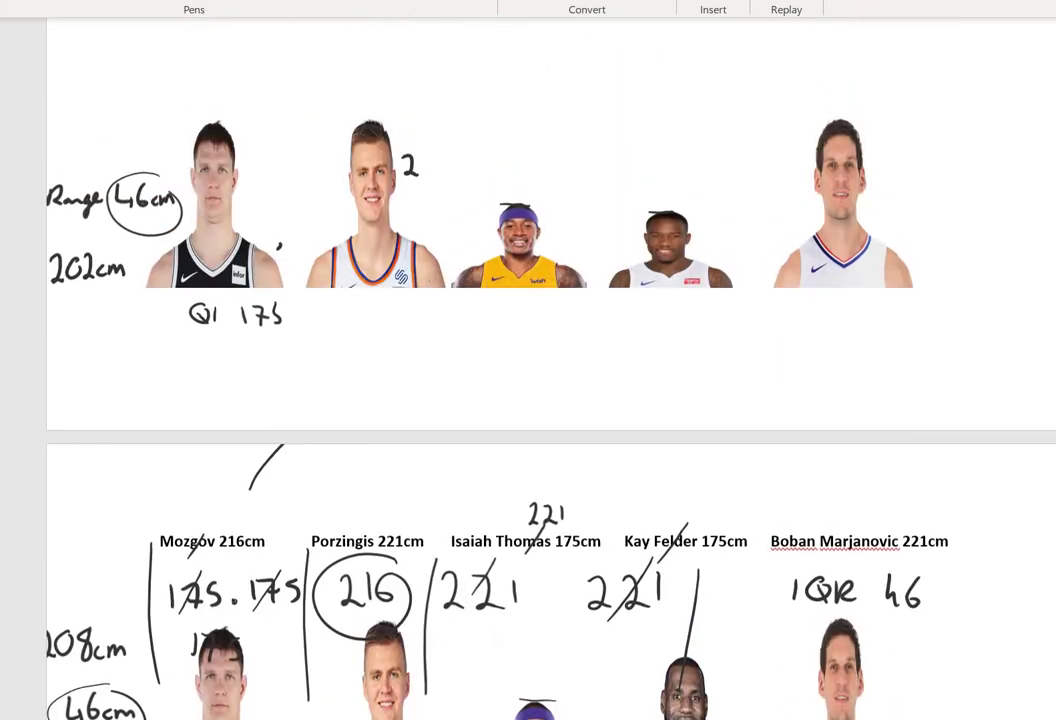
scroll(528, 360, down, 3)
scroll(528, 360, up, 2)
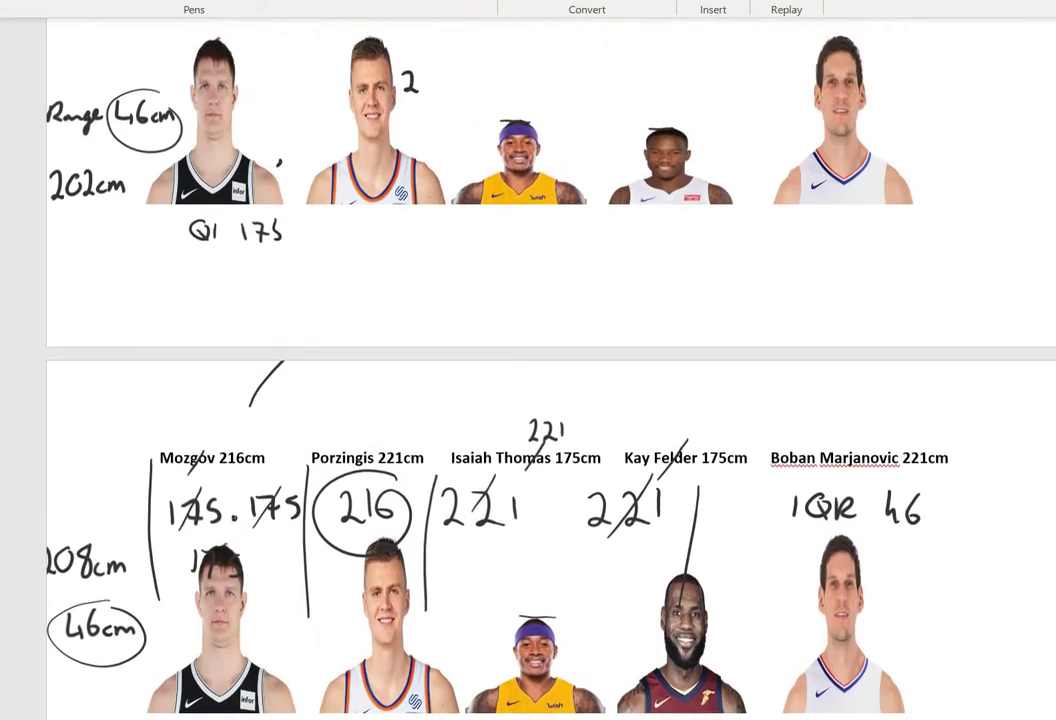
scroll(528, 360, down, 4)
scroll(528, 360, up, 3)
mouse_move(936, 196)
mouse_down()
mouse_move(754, 243)
mouse_move(64, 258)
mouse_move(75, 220)
mouse_up()
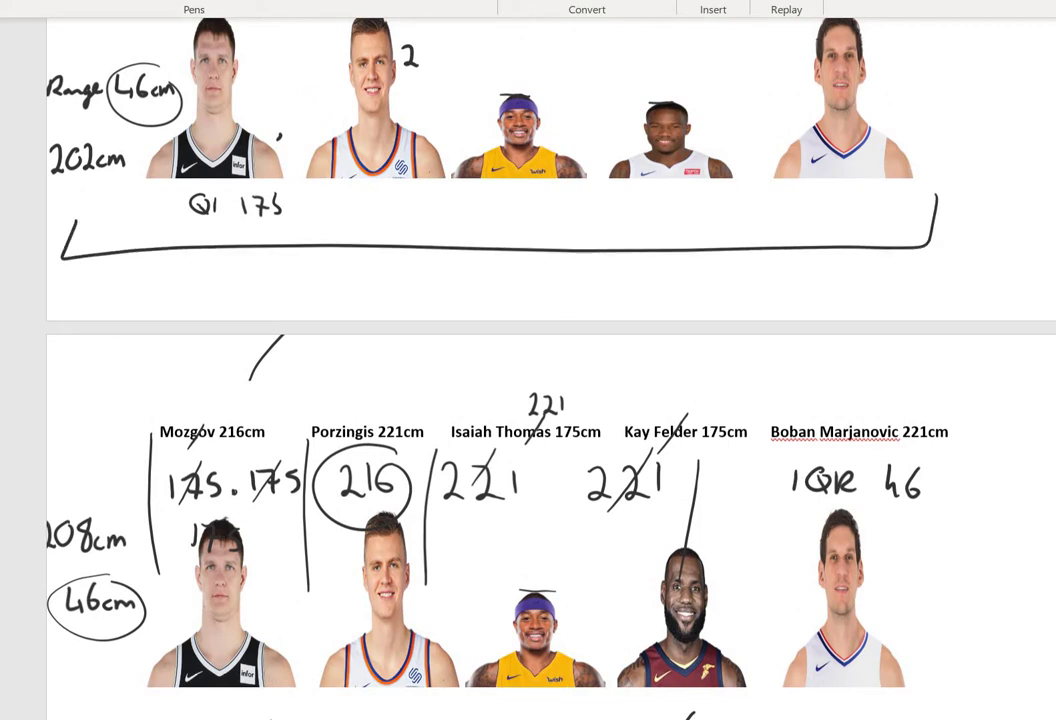
scroll(528, 360, down, 4)
mouse_move(991, 405)
mouse_down()
mouse_move(830, 455)
mouse_move(133, 450)
mouse_move(116, 405)
mouse_up()
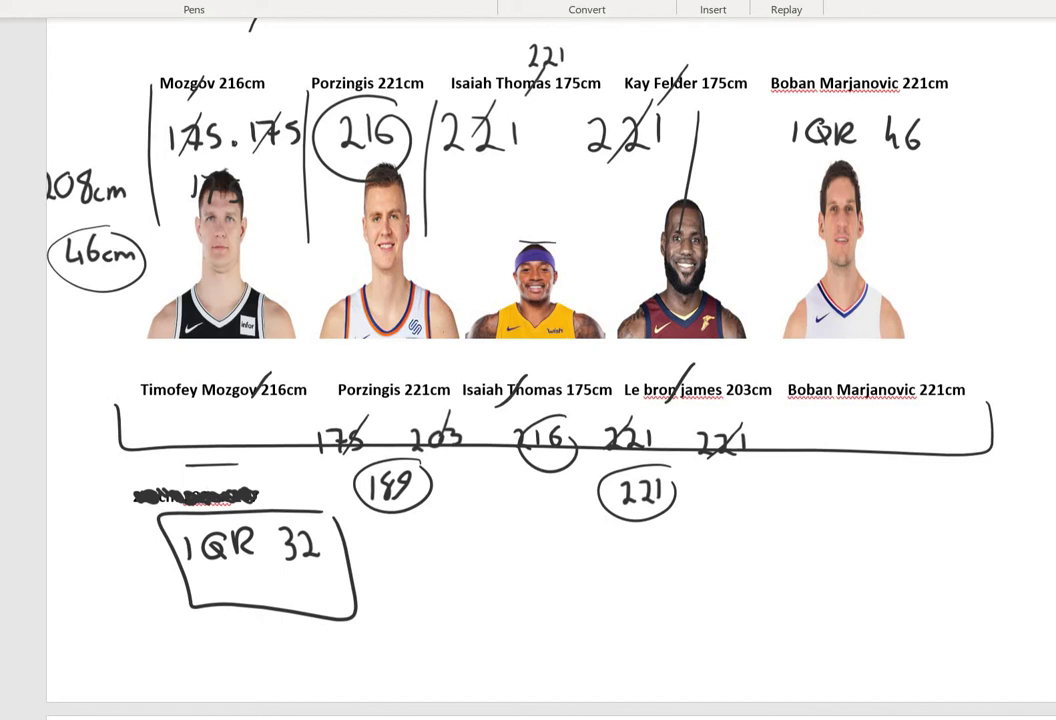
scroll(171, 102, up, 7)
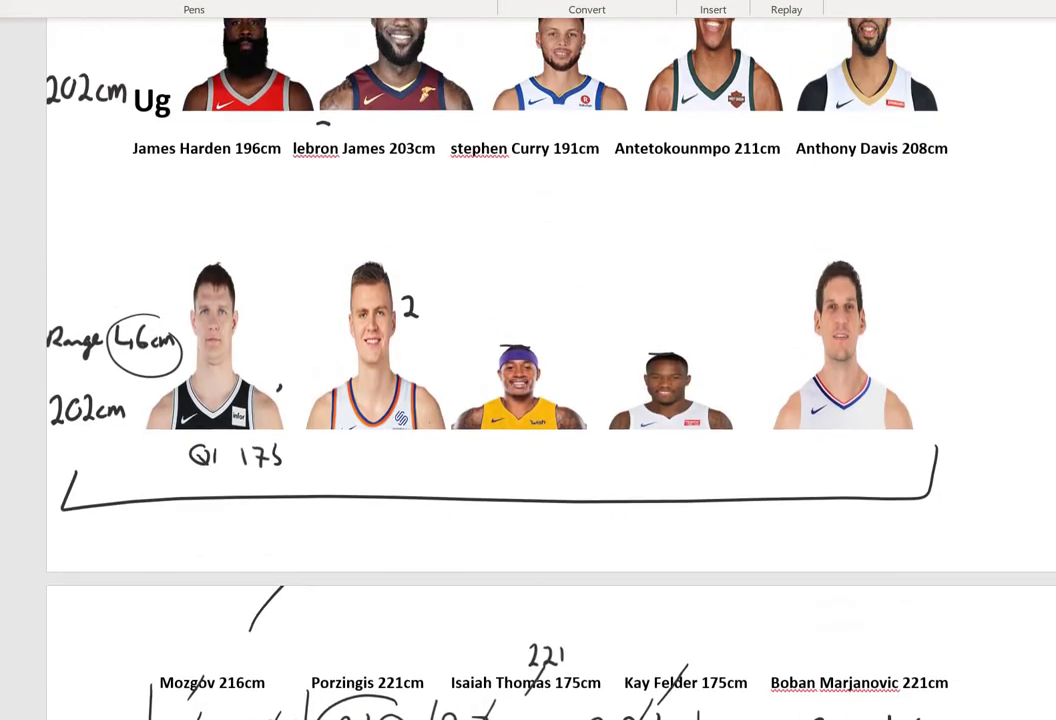
- Erase the Range, circled 46cm, 202cm, Q1 175 and bracket ink from the player page
drag(48, 312, 178, 312)
drag(124, 383, 48, 383)
click(66, 466)
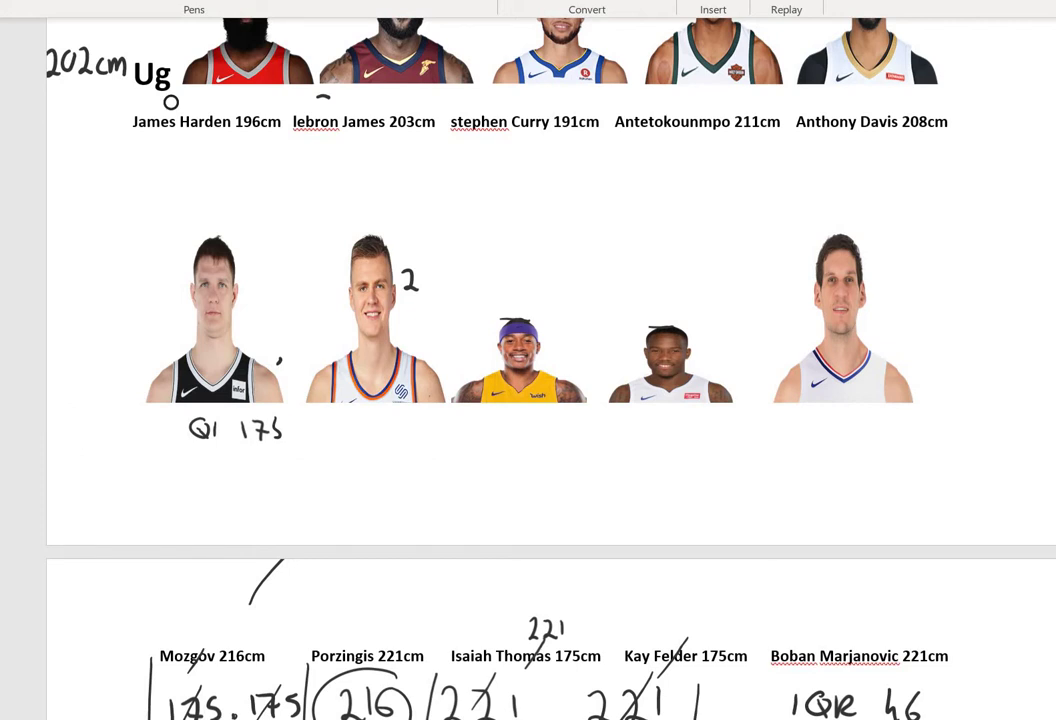
drag(195, 428, 275, 428)
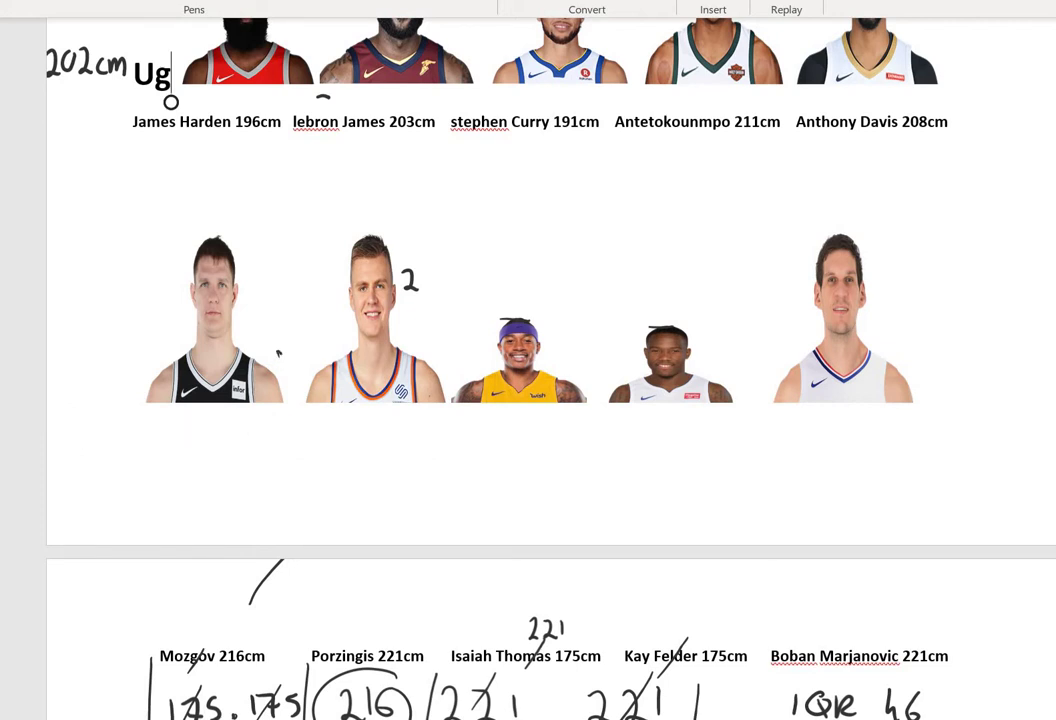
click(409, 280)
drag(118, 64, 76, 60)
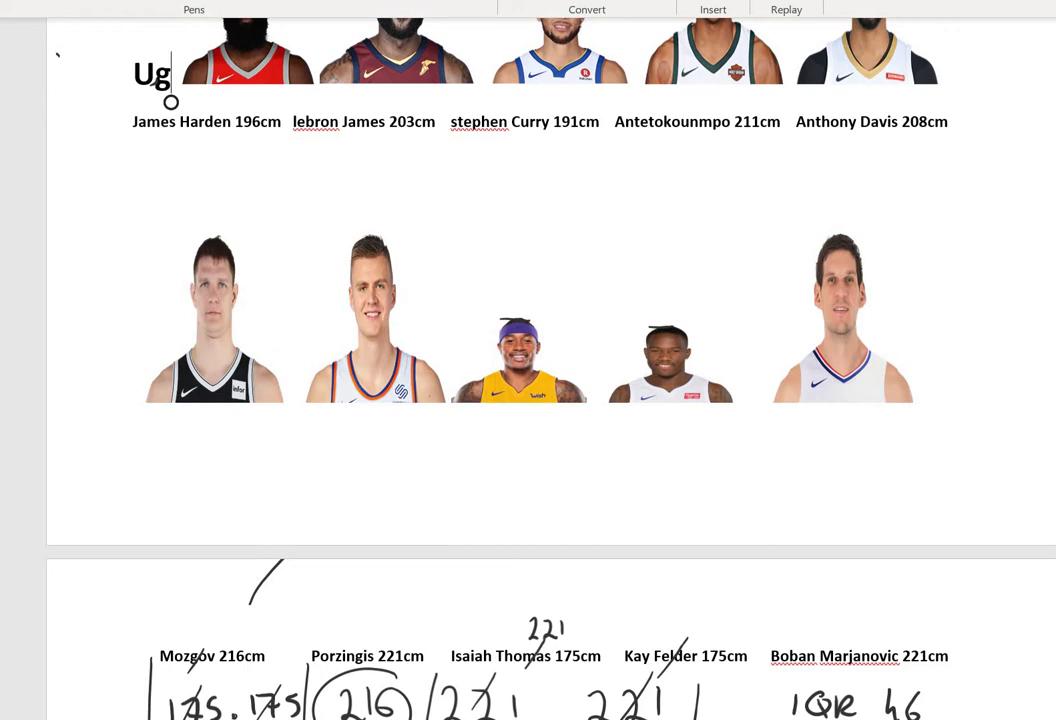
- Erase the 'Range: 20cm' note and scribble over the stray typed 'Ug'
scroll(171, 101, up, 3)
drag(130, 140, 50, 135)
drag(192, 138, 116, 137)
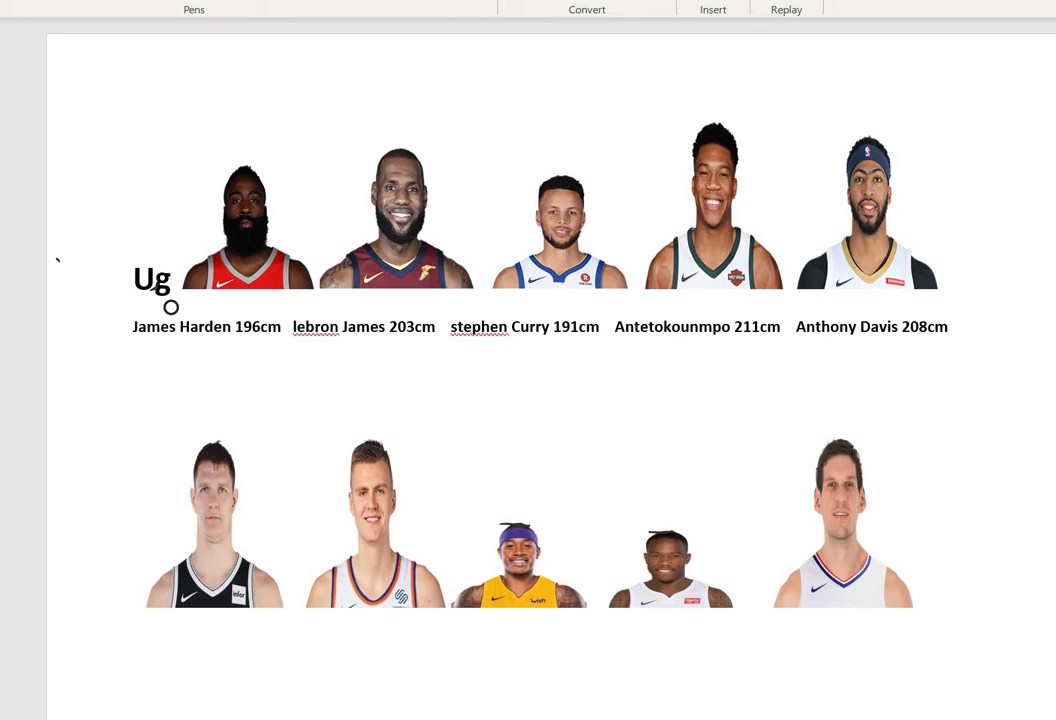
mouse_move(150, 278)
mouse_down()
mouse_move(138, 274)
mouse_move(162, 280)
mouse_up()
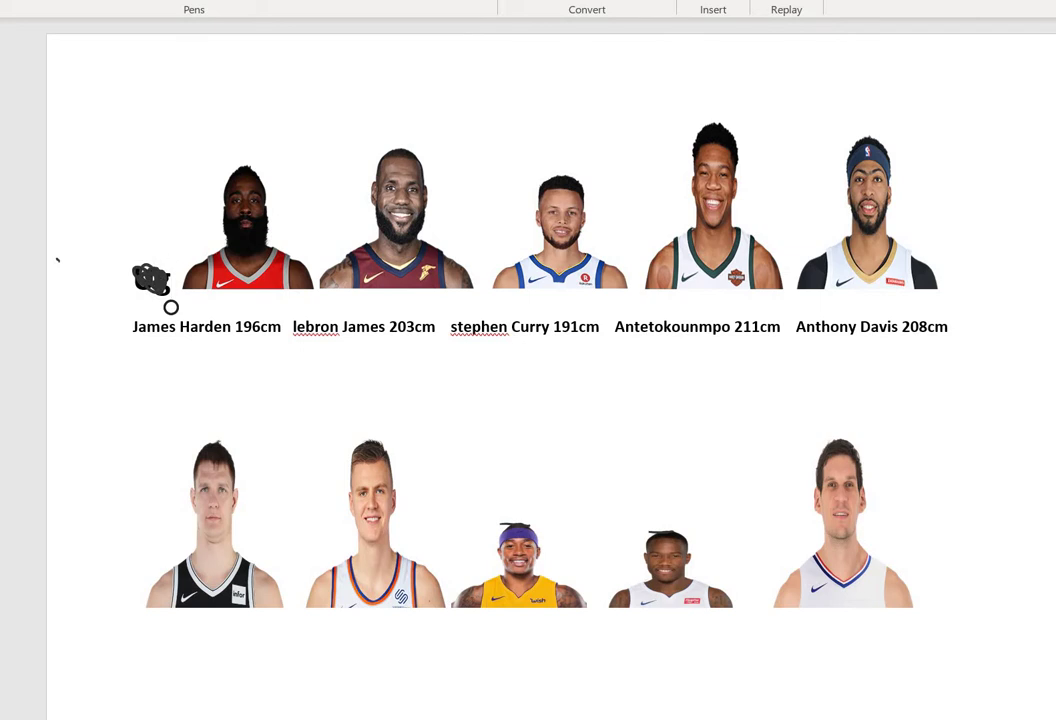
- Handwrite 'Mean 202' at the top left of the first group's page
mouse_move(67, 75)
mouse_down()
mouse_move(166, 67)
mouse_move(177, 79)
mouse_move(187, 64)
mouse_move(212, 83)
mouse_up()
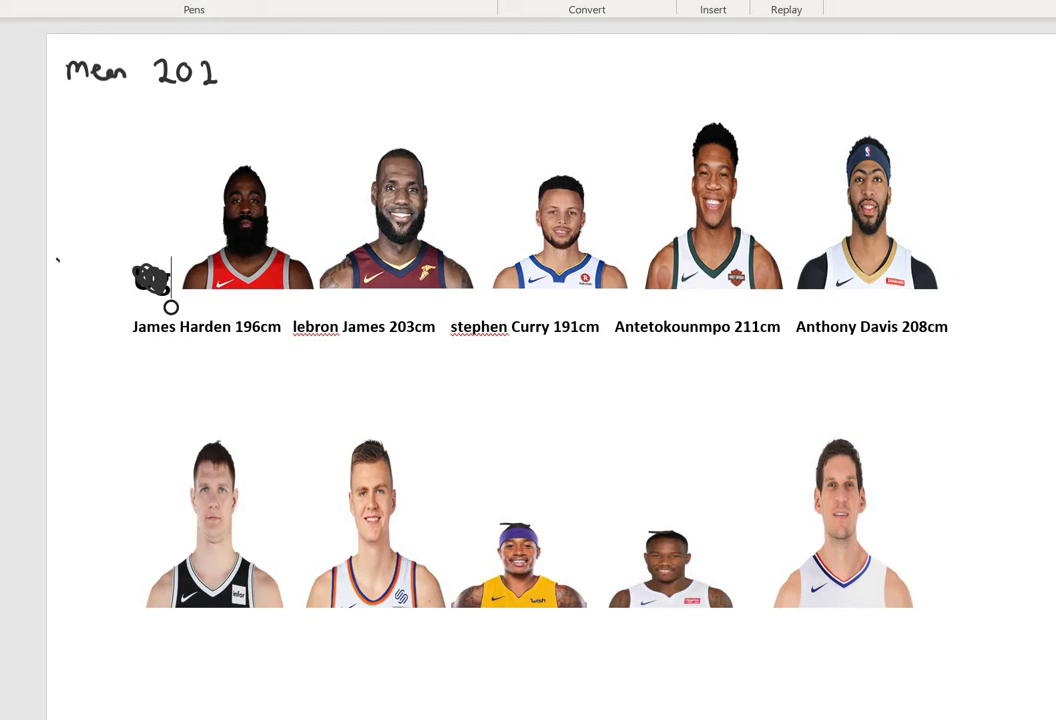
scroll(171, 307, down, 5)
scroll(171, 307, up, 3)
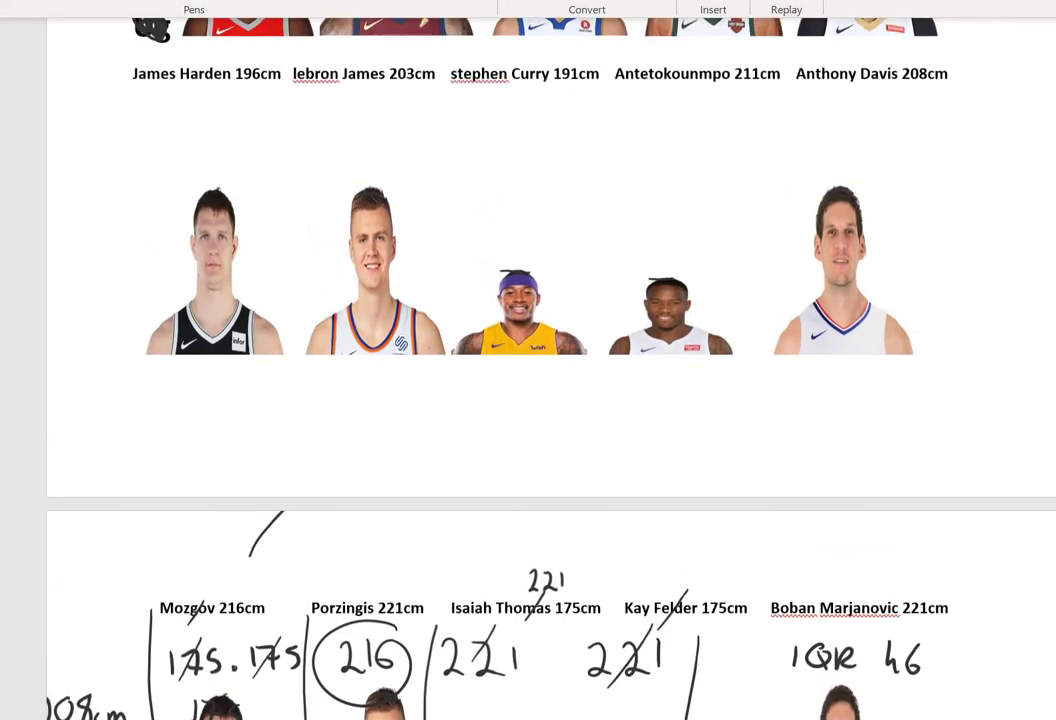
scroll(171, 228, up, 1)
scroll(171, 228, up, 1)
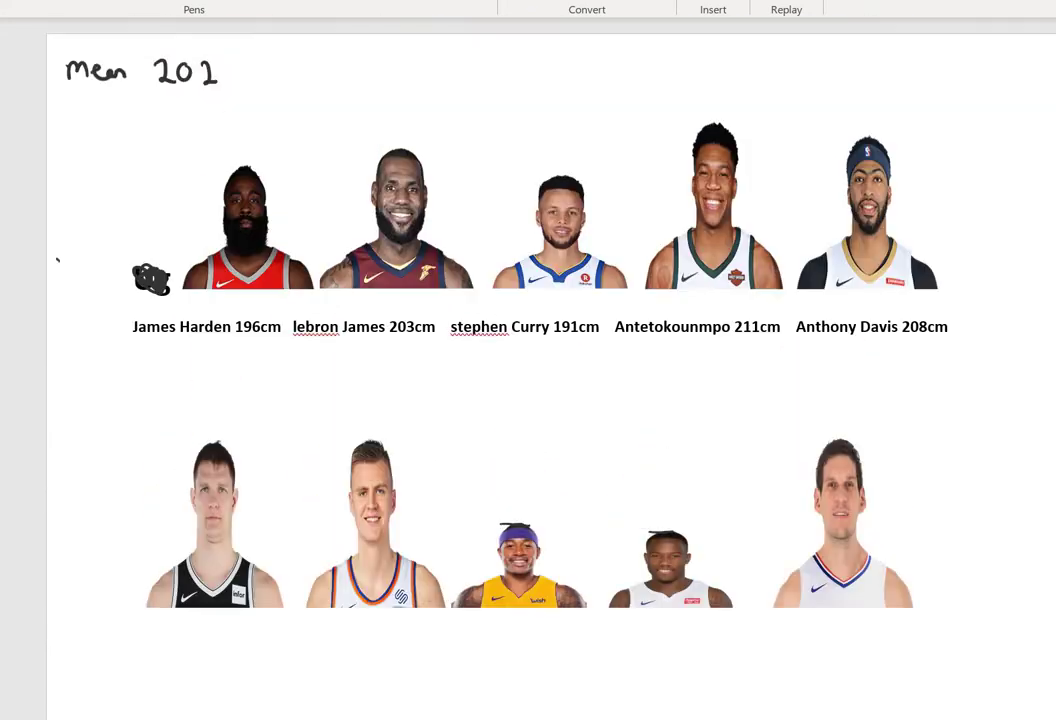
- Draw a long line above the photos and arrows under James Harden's and LeBron James's heights
drag(868, 84, 314, 88)
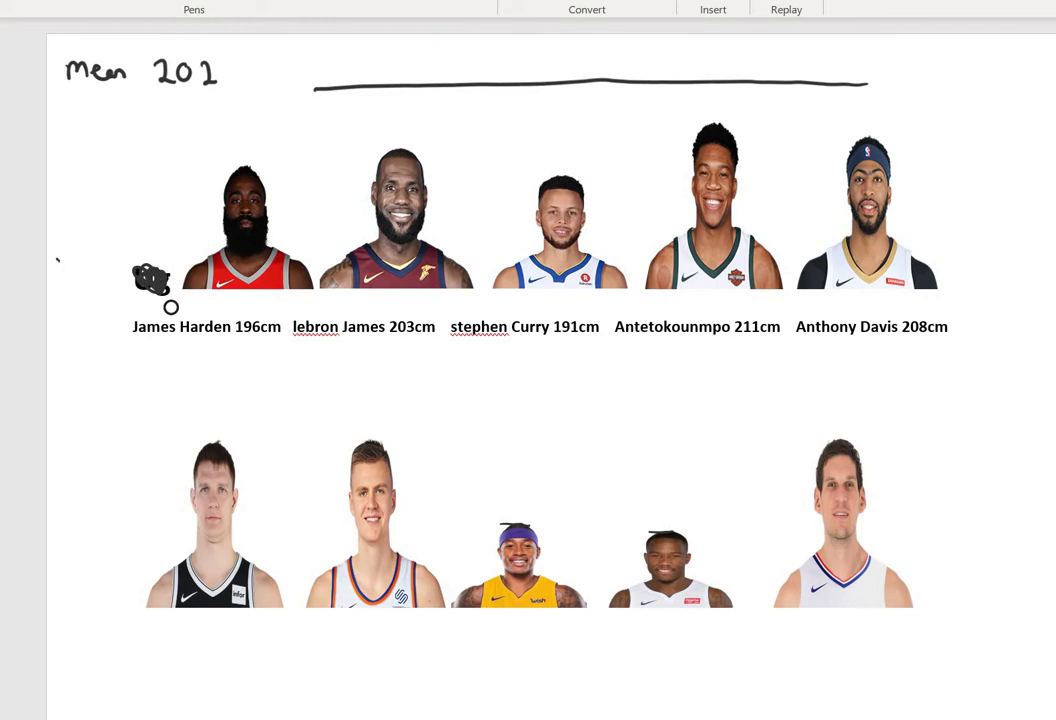
mouse_move(186, 385)
mouse_down()
mouse_move(196, 354)
mouse_move(209, 355)
mouse_up()
drag(314, 392, 326, 347)
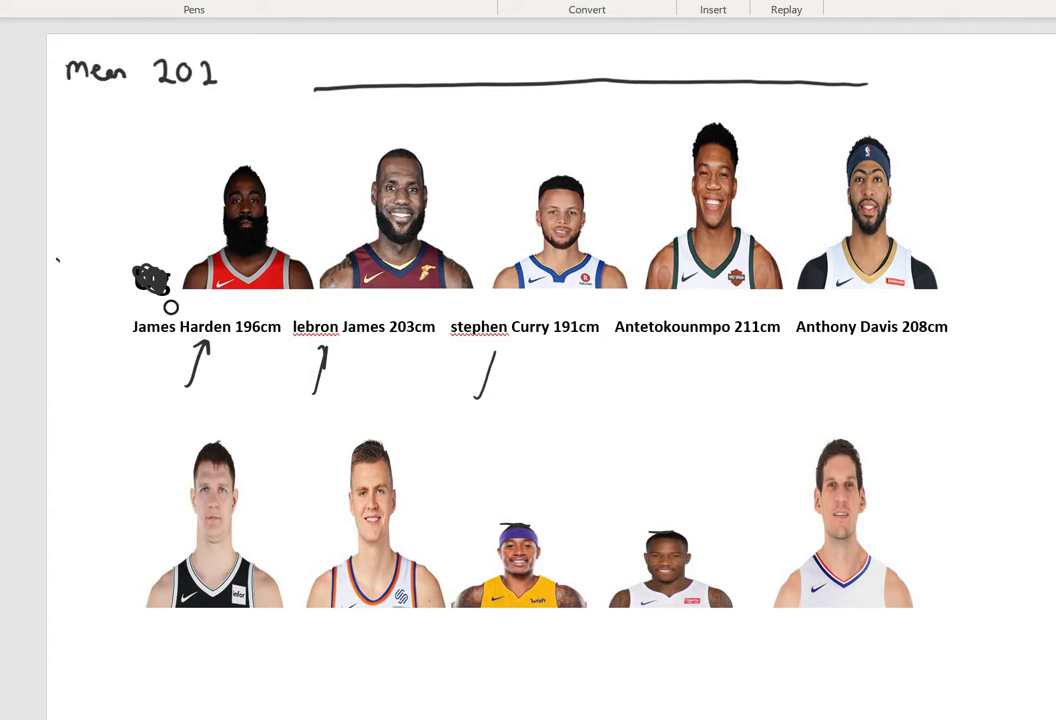